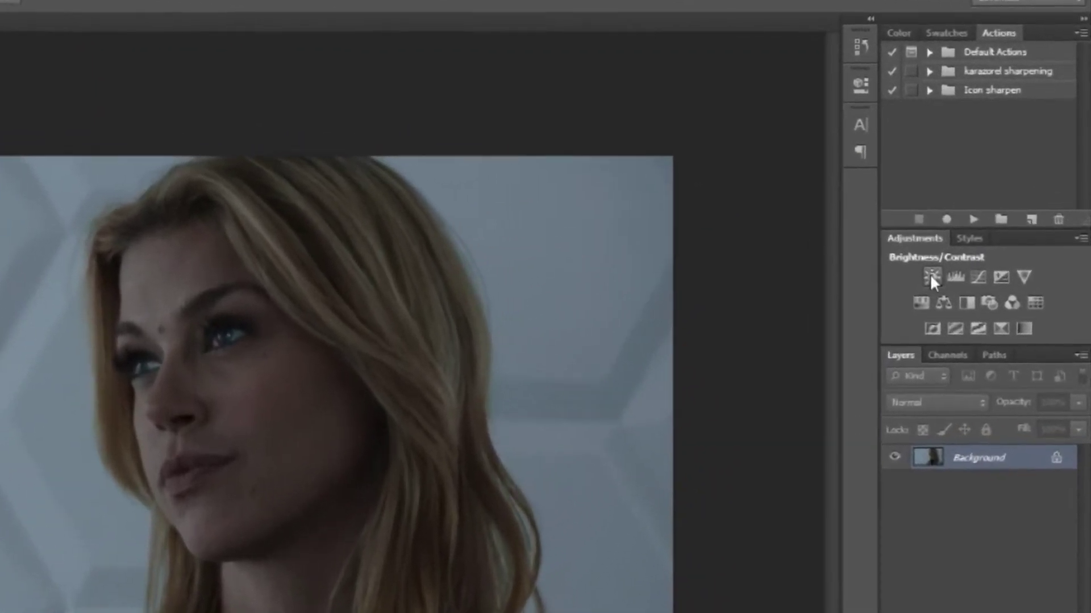
- Add a Brightness/Contrast adjustment layer above the photo and raise its brightness to 51
left_click(994, 194)
left_click_drag(641, 199, 688, 202)
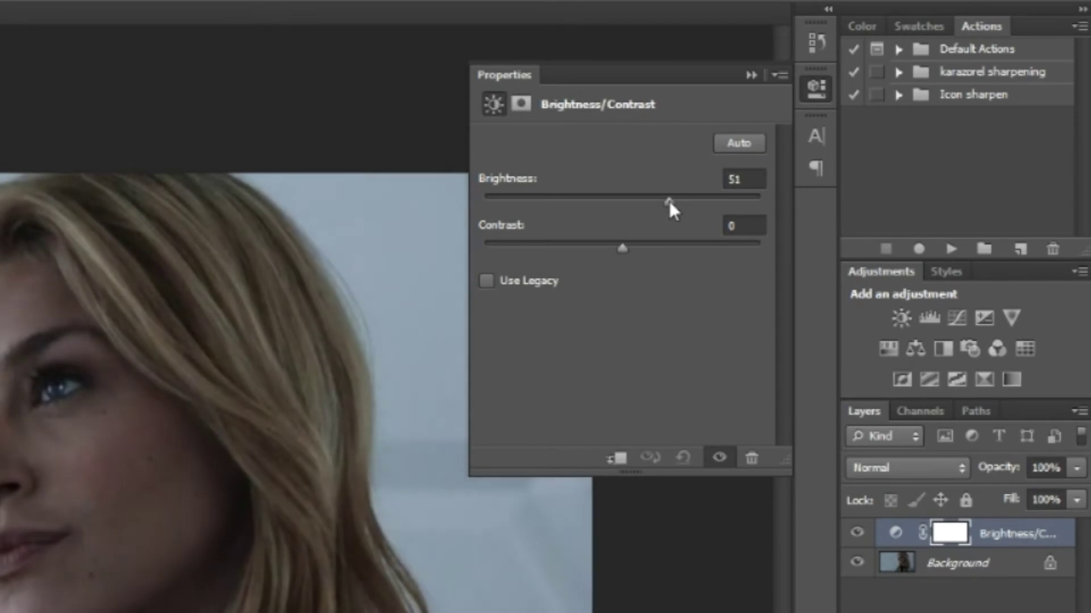
left_click(745, 73)
- Add a Levels adjustment layer with input levels of 6 for shadows, 1.07 for midtones and 225 for highlights
left_click(930, 319)
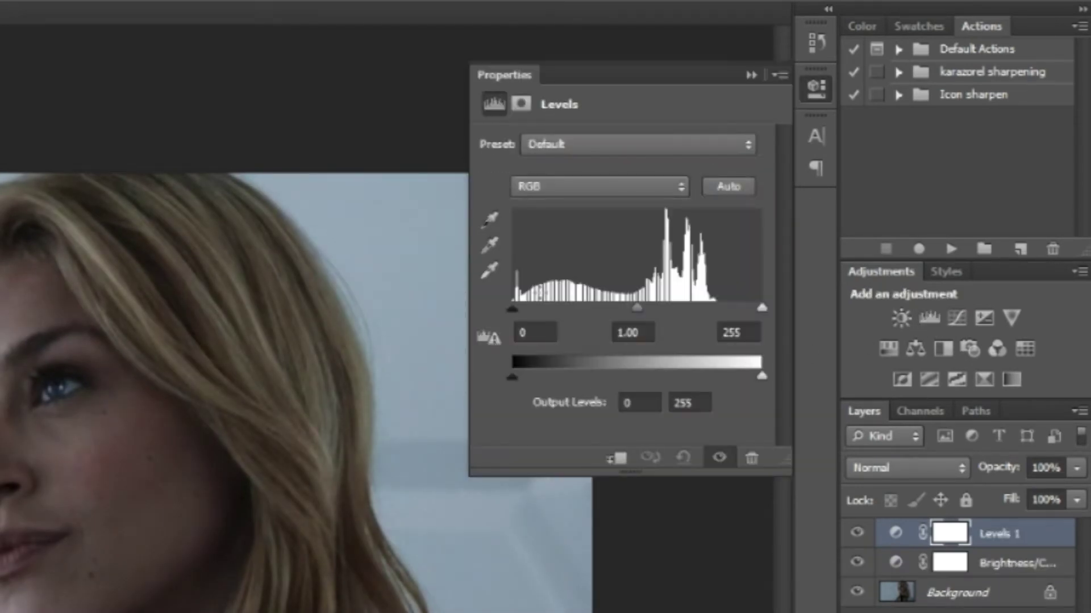
left_click_drag(762, 309, 732, 309)
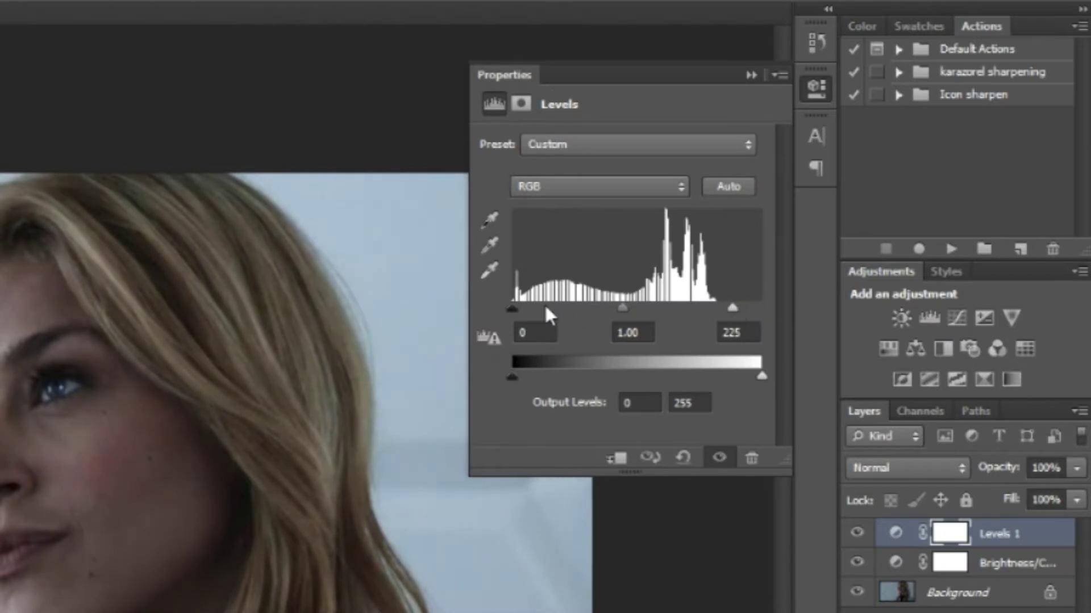
left_click_drag(513, 311, 519, 312)
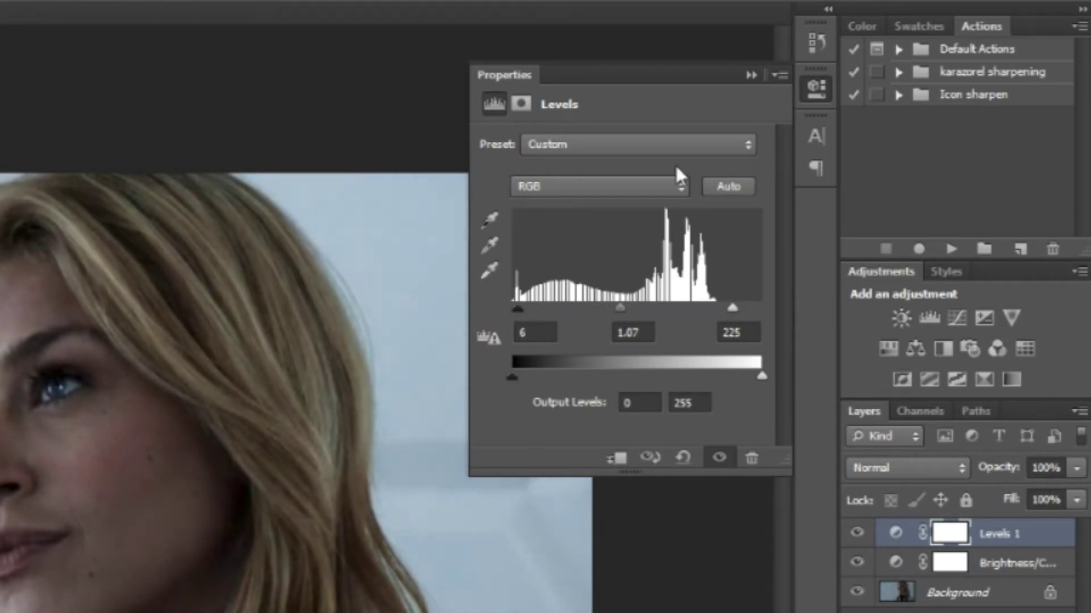
left_click(750, 76)
- Add a Vibrance adjustment layer with vibrance at +18 and saturation at +8
left_click(1011, 319)
left_click_drag(622, 166, 653, 168)
left_click_drag(623, 213, 634, 213)
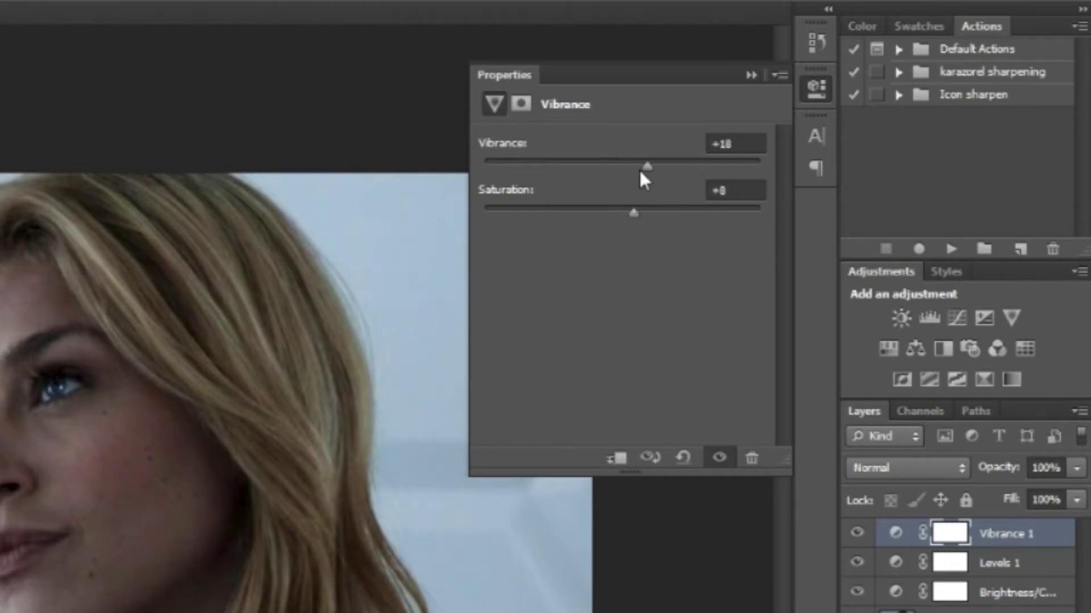
left_click(750, 75)
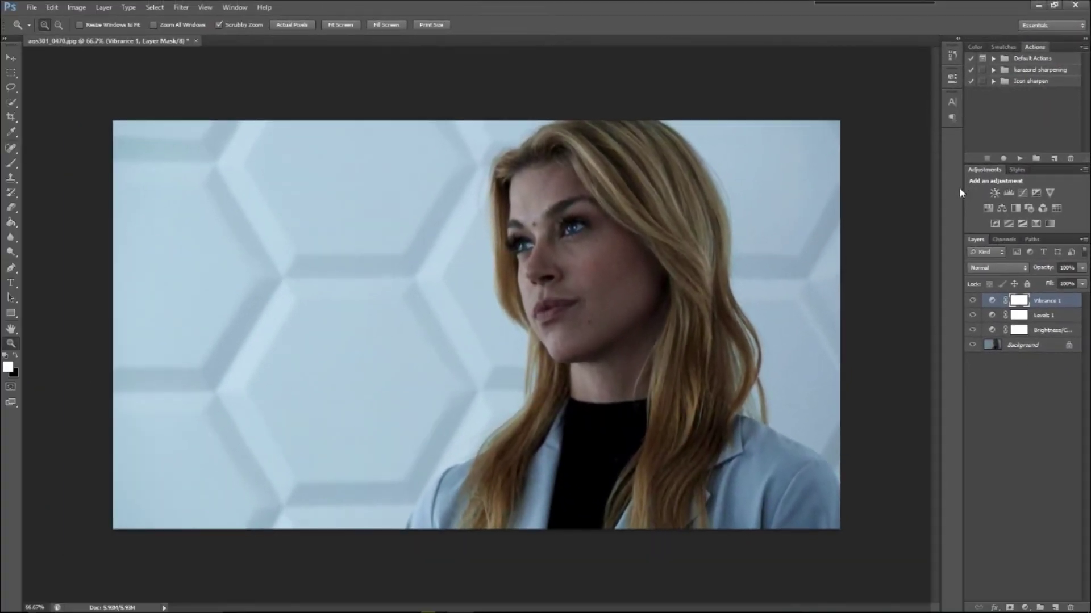
- Create a layer group, move the Vibrance, Levels and Brightness/Contrast layers into it and collapse the group
left_click(1039, 607)
left_click(1044, 315)
double_click(1047, 344)
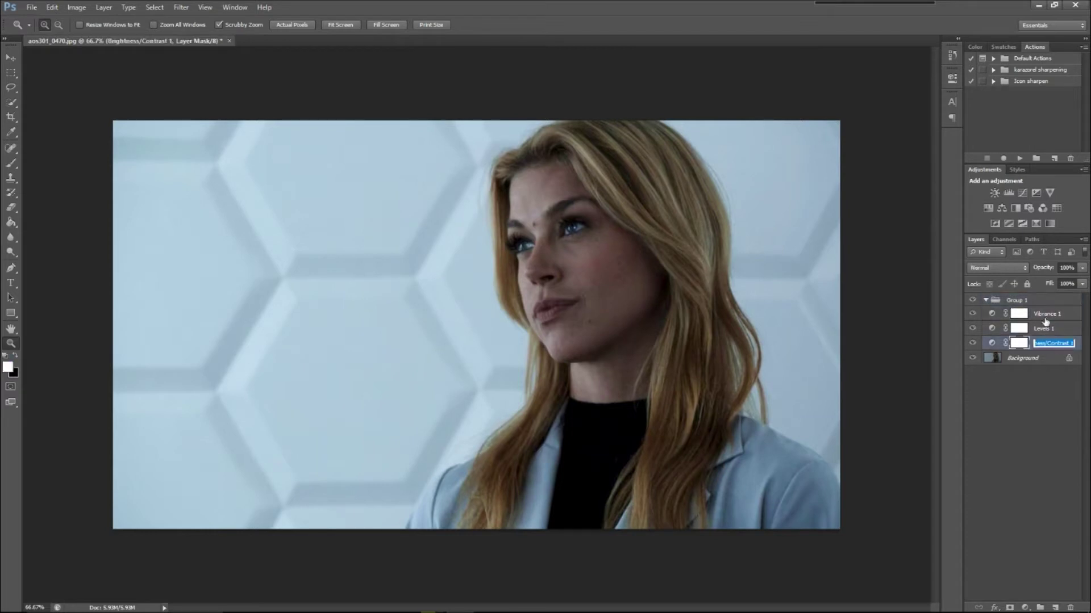
left_click(1051, 321, "shift")
left_click_drag(1053, 344, 990, 302)
left_click(986, 300)
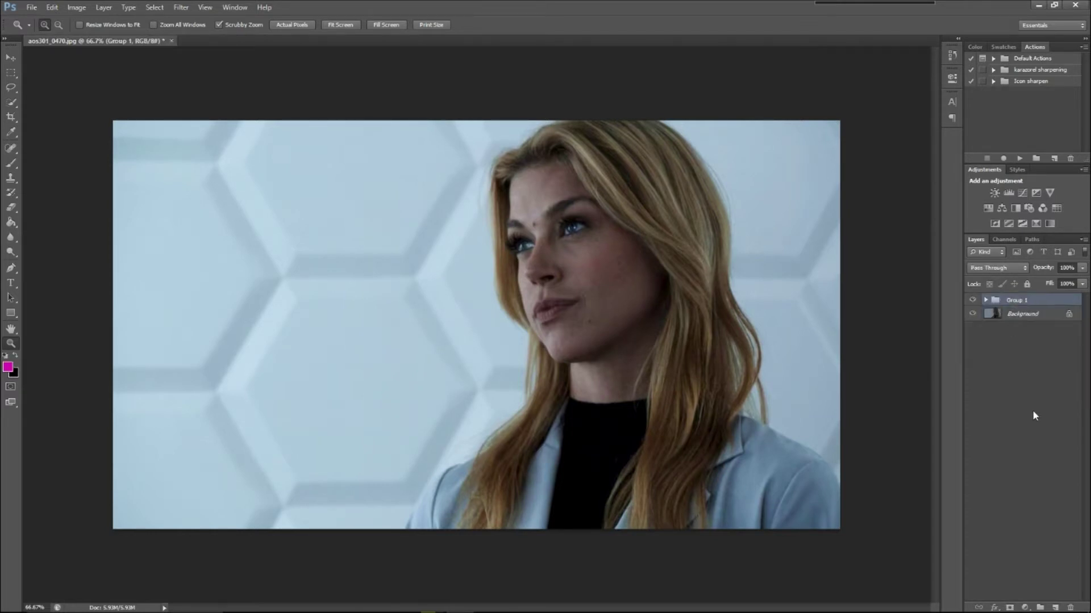
- Create a new layer directly above Background and sample a colour from the woman's hair for the Brush tool
left_click(1028, 318)
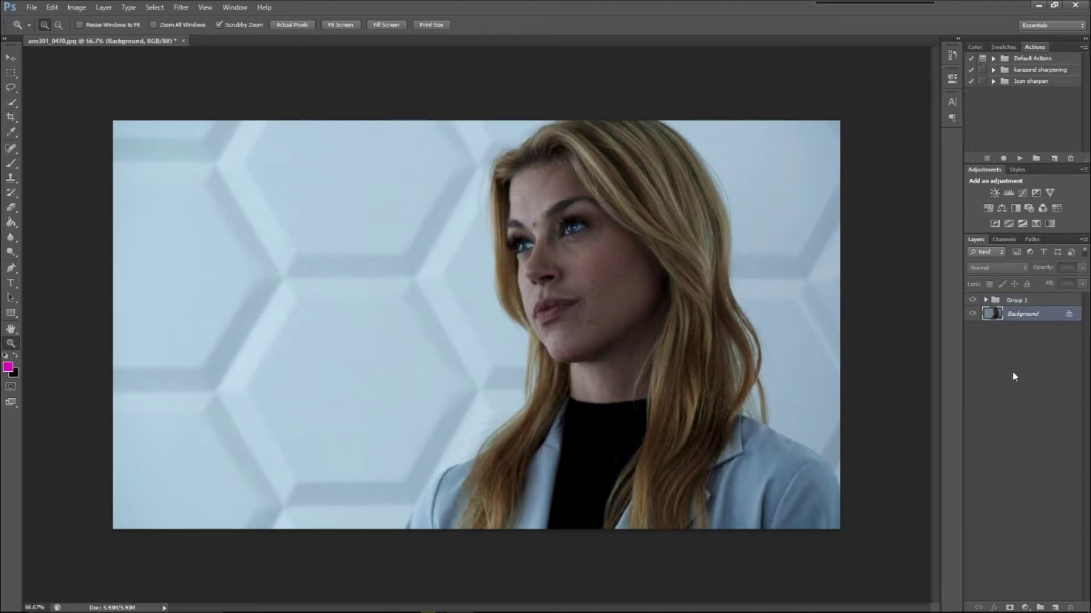
left_click(1054, 607)
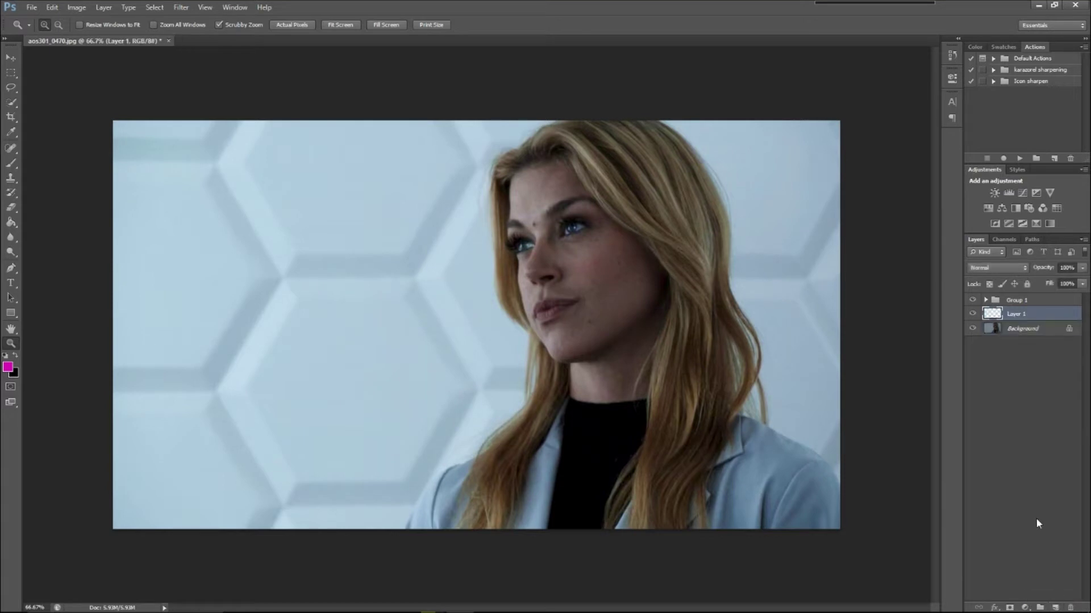
left_click(12, 134)
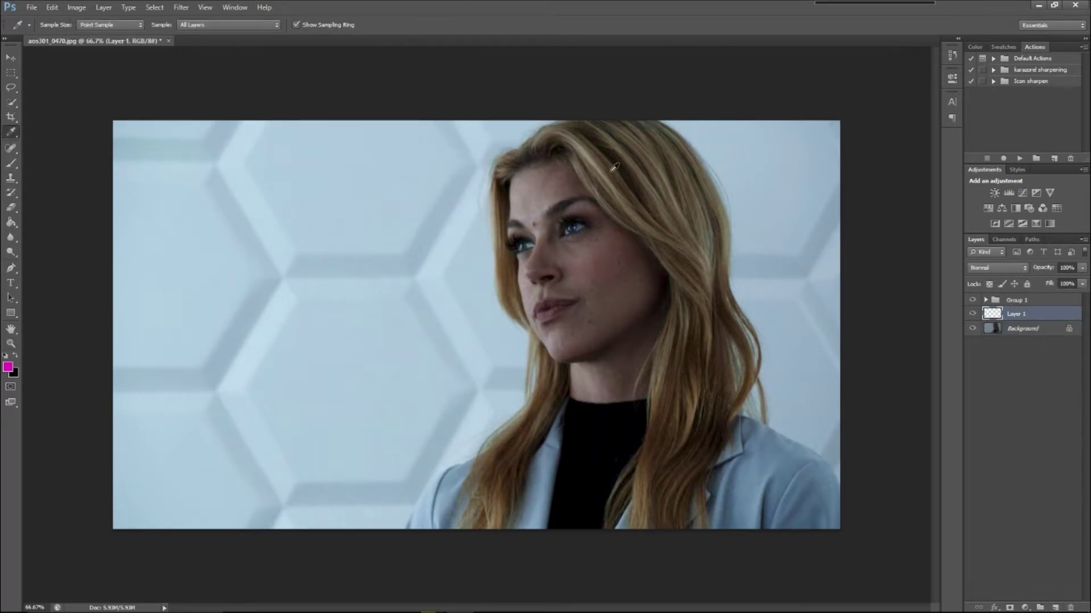
left_click(594, 165)
left_click(11, 164)
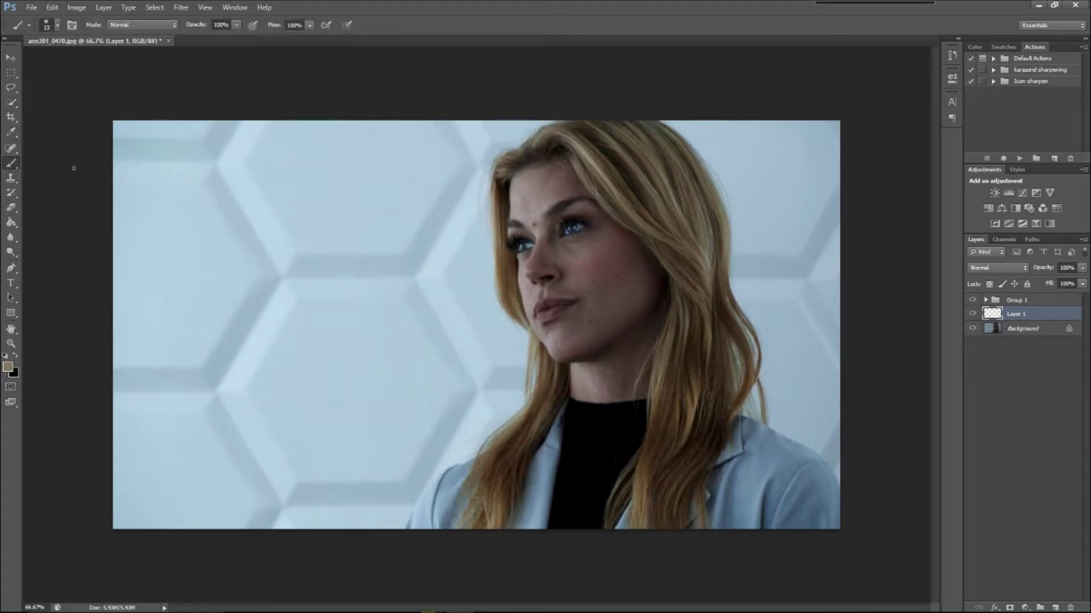
- Paint over all of the woman's hair on Layer 1 with a soft 86 px brush
left_click(56, 25)
left_click(45, 61)
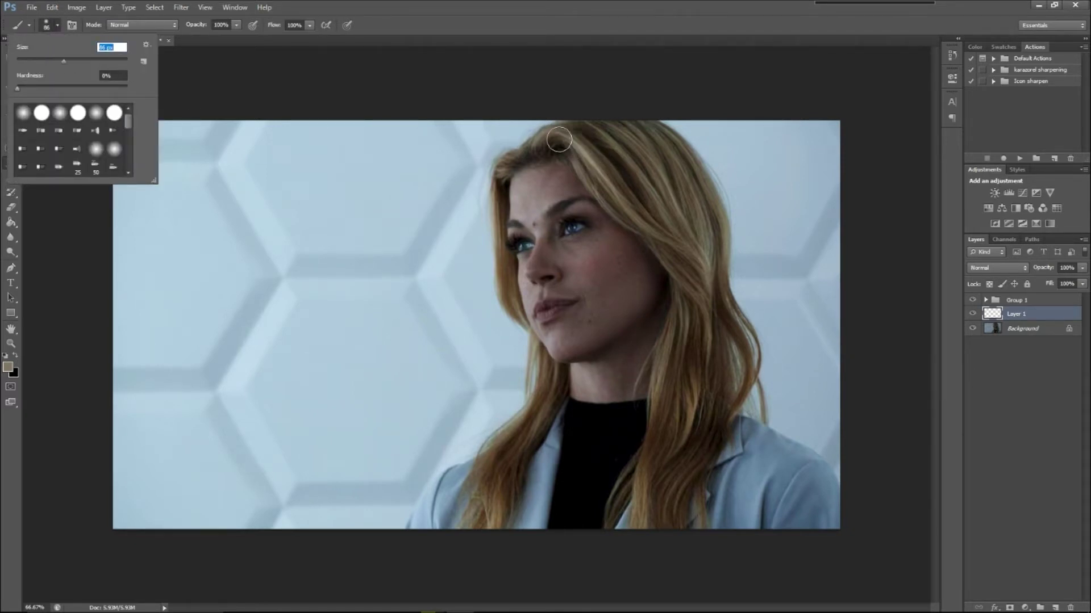
mouse_move(537, 141)
left_mouse_down()
mouse_move(609, 154)
mouse_move(585, 170)
mouse_move(670, 227)
mouse_move(568, 131)
mouse_move(652, 144)
mouse_move(708, 231)
mouse_move(659, 233)
mouse_move(704, 301)
mouse_move(679, 443)
mouse_move(674, 336)
mouse_move(664, 505)
mouse_move(653, 522)
mouse_move(693, 466)
mouse_move(727, 267)
mouse_move(739, 363)
mouse_move(676, 307)
mouse_move(659, 364)
left_mouse_up()
mouse_move(552, 375)
left_mouse_down()
mouse_move(482, 520)
mouse_move(509, 442)
mouse_move(492, 484)
mouse_move(483, 538)
mouse_move(531, 440)
left_mouse_up()
mouse_move(519, 165)
left_mouse_down()
mouse_move(502, 183)
mouse_move(494, 277)
mouse_move(545, 370)
mouse_move(536, 362)
mouse_move(512, 443)
left_mouse_up()
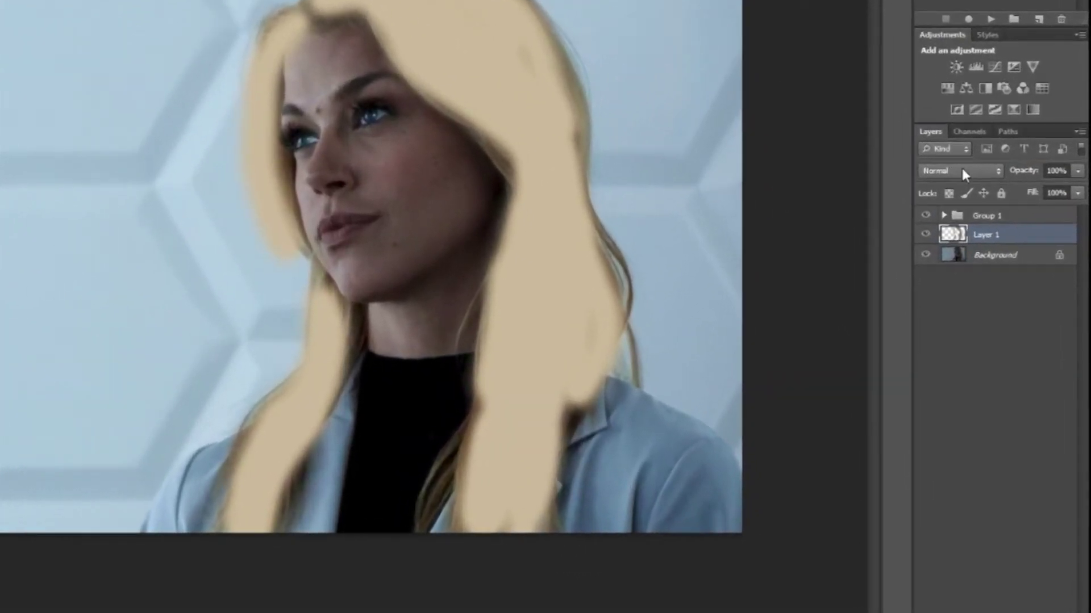
- Set the hair paint layer's blend mode to Soft Light and toggle its visibility to compare the hair colour
left_click(963, 169)
left_click(958, 410)
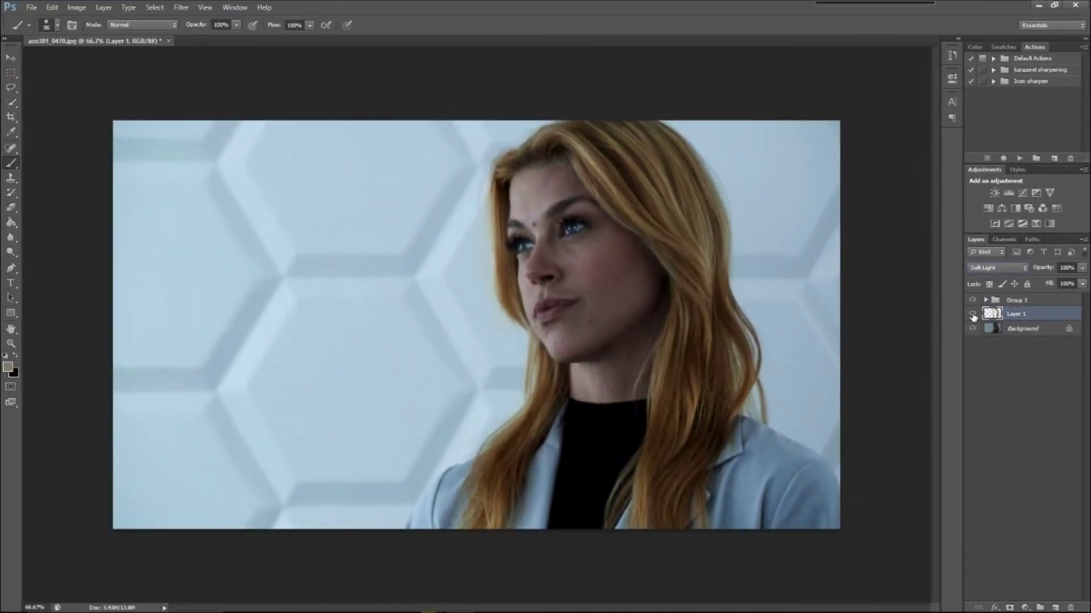
left_click(973, 315)
left_click(972, 315)
left_click(973, 315)
left_click(972, 314)
- Create a new layer above Layer 1, sample the jacket's blue and paint over the visible parts of the jacket
left_click(1054, 605)
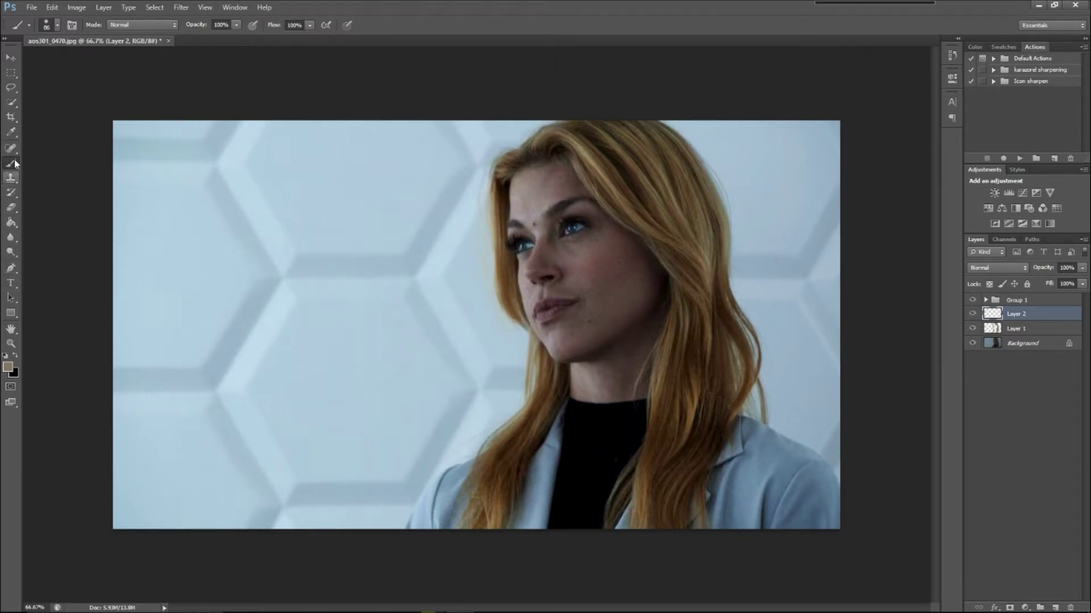
left_click(10, 132)
left_click(759, 479)
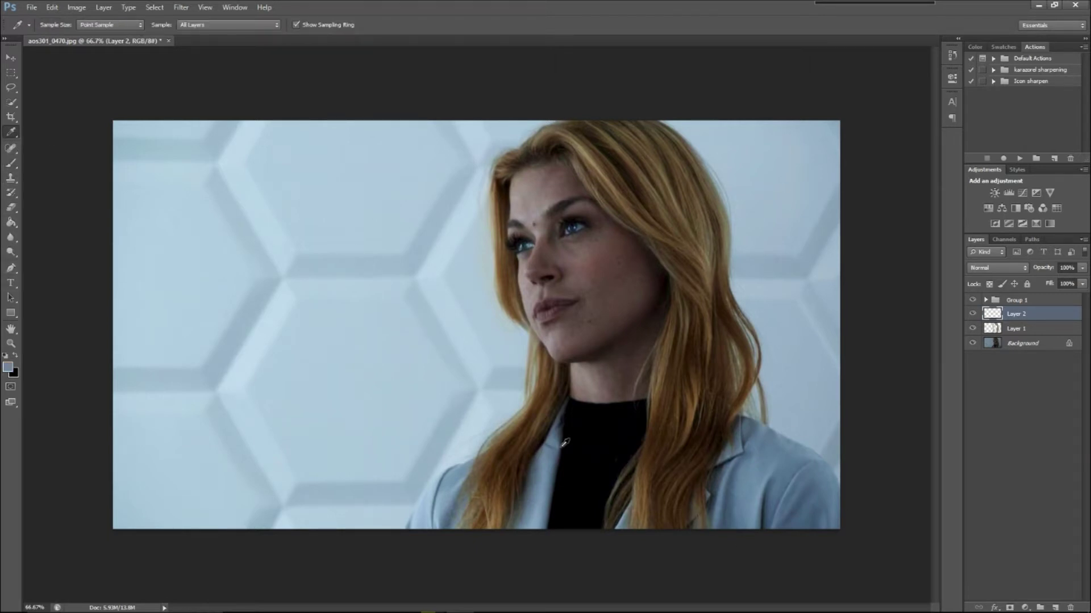
left_click(11, 165)
mouse_move(744, 442)
left_mouse_down()
mouse_move(731, 507)
mouse_move(742, 446)
mouse_move(754, 439)
mouse_move(833, 501)
mouse_move(783, 455)
mouse_move(752, 517)
mouse_move(751, 492)
mouse_move(777, 485)
left_mouse_up()
left_click_drag(555, 439, 521, 528)
mouse_move(474, 485)
left_mouse_down()
mouse_move(426, 509)
mouse_move(457, 506)
mouse_move(474, 472)
left_mouse_up()
- Set the jacket paint layer to Soft Light and touch up the paint on the jacket's shoulder
left_click(1017, 270)
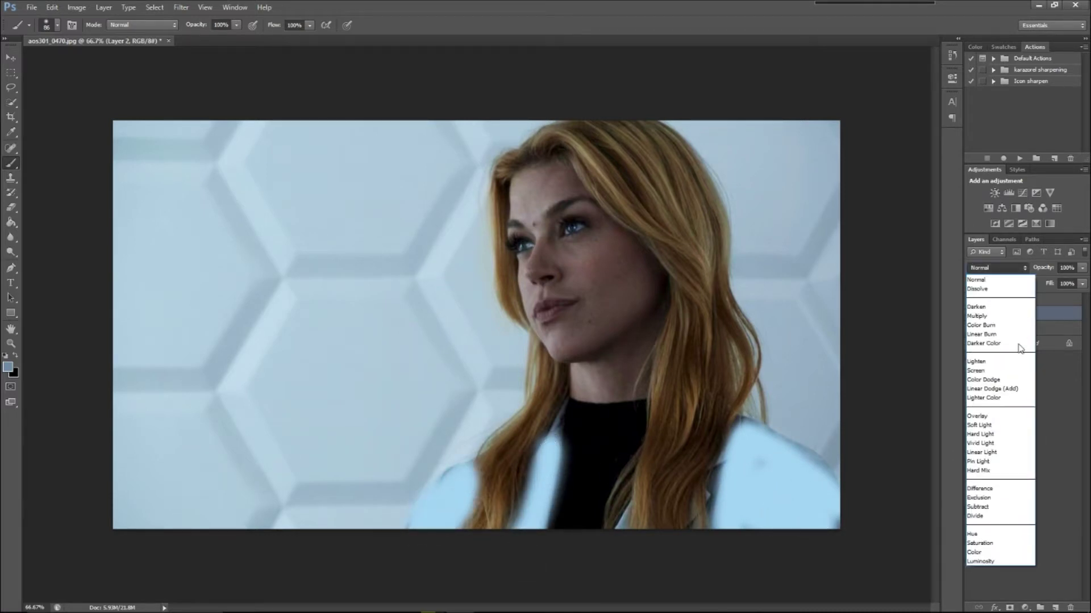
left_click(992, 427)
mouse_move(787, 463)
left_mouse_down()
mouse_move(779, 444)
mouse_move(812, 471)
left_mouse_up()
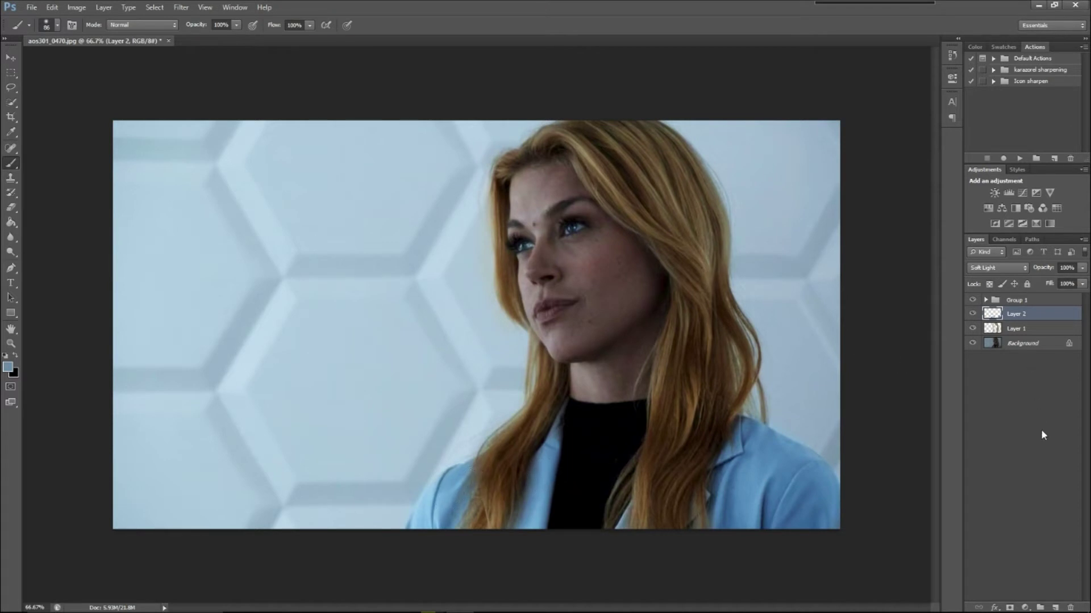
- Create a new layer above Layer 2 for the eyes and reduce the brush size to 12 px
left_click(10, 343)
left_click_drag(532, 226, 738, 339)
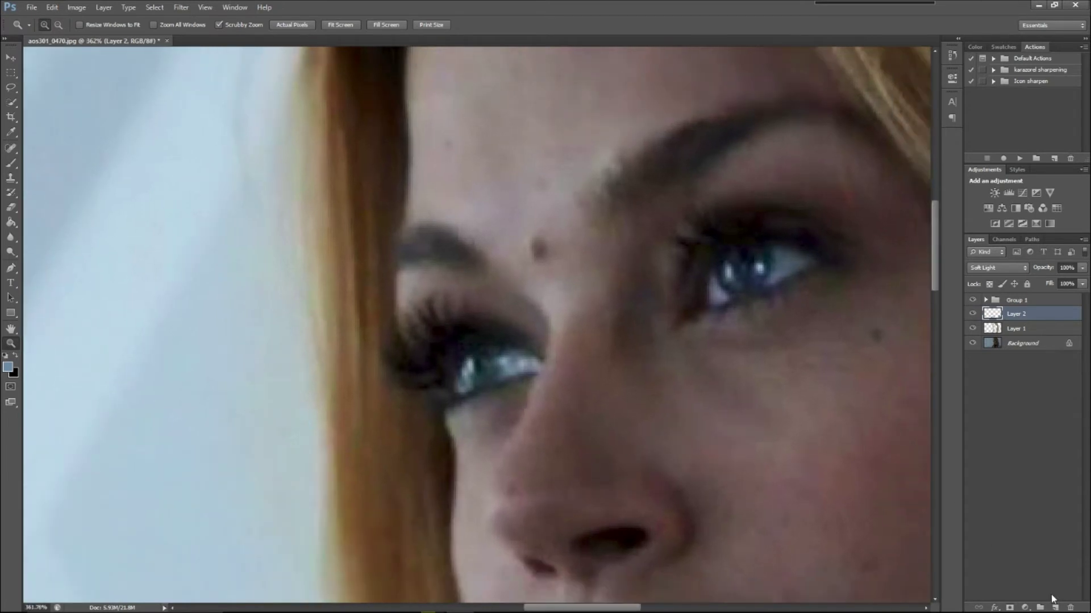
left_click(1053, 607)
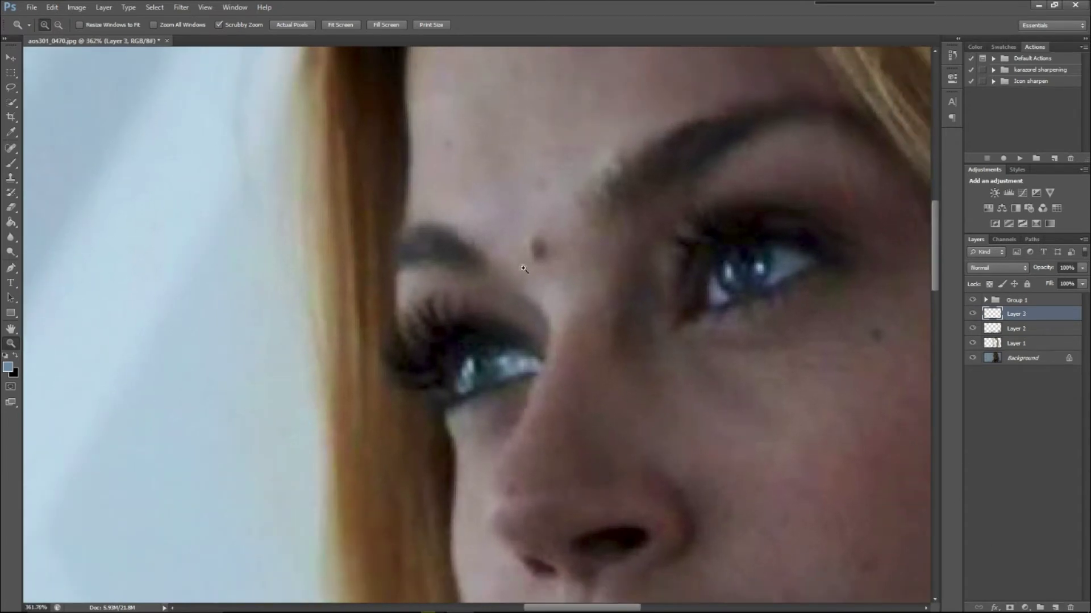
left_click(10, 163)
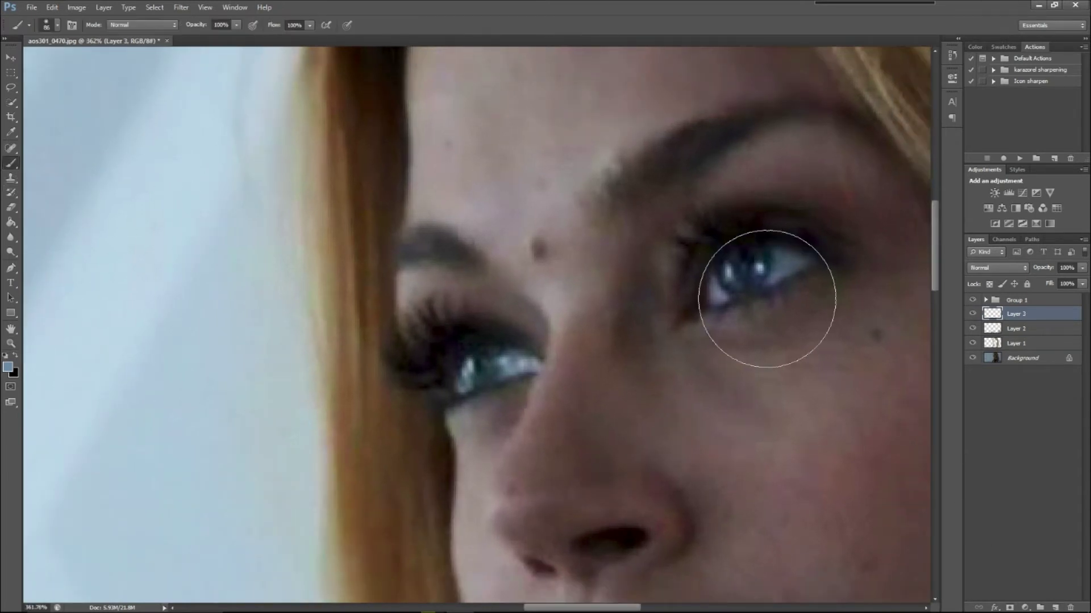
left_click(57, 23)
left_click_drag(36, 59, 29, 60)
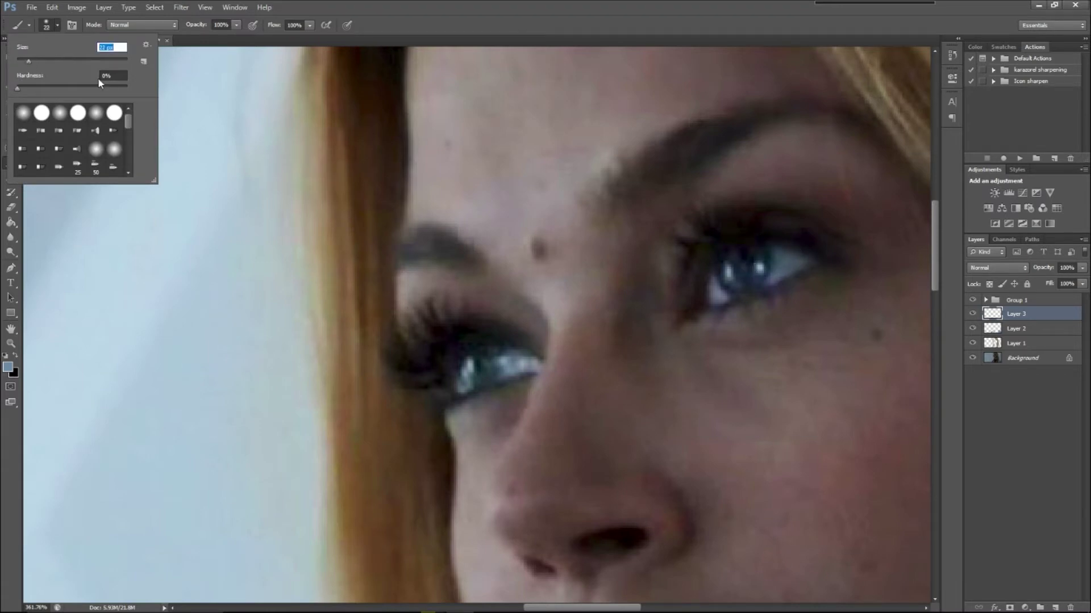
- Paint both irises blue on Layer 3 and set the layer's blend mode to Soft Light
mouse_move(764, 259)
left_mouse_down()
mouse_move(738, 282)
mouse_move(727, 272)
left_mouse_up()
left_click_drag(505, 368, 457, 374)
left_click(1013, 270)
left_click(980, 425)
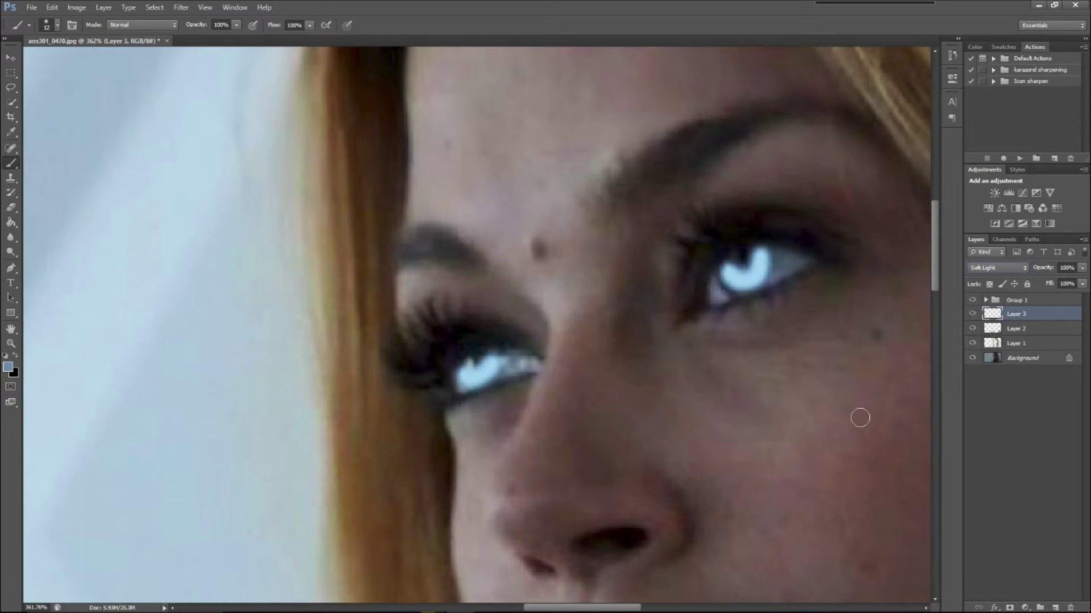
- Create a new layer for the lips and choose a bright magenta foreground colour for the Brush tool
left_click_drag(934, 233, 932, 317)
left_click(1054, 608)
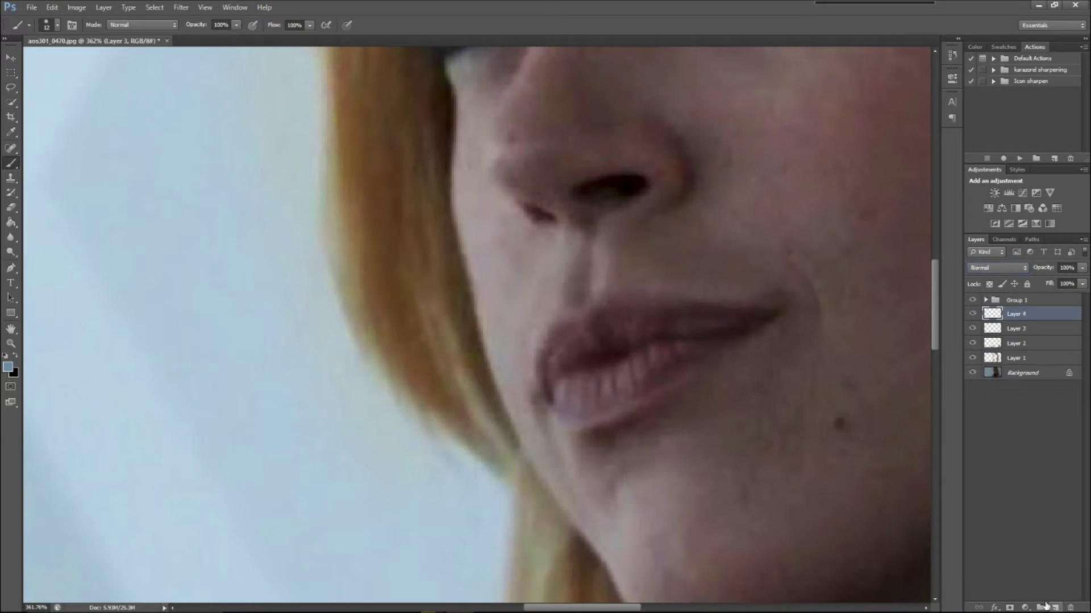
left_click(8, 368)
left_click_drag(329, 250, 329, 218)
left_click(275, 213)
left_click(435, 186)
key("b")
- Paint over the lips in magenta on Layer 4, then set the layer to Soft Light at 13% opacity
mouse_move(727, 329)
left_mouse_down()
mouse_move(583, 395)
mouse_move(552, 387)
mouse_move(550, 362)
mouse_move(574, 334)
mouse_move(748, 318)
mouse_move(551, 359)
mouse_move(603, 346)
mouse_move(601, 373)
mouse_move(563, 381)
mouse_move(638, 339)
mouse_move(735, 327)
mouse_move(618, 383)
mouse_move(555, 397)
mouse_move(569, 344)
mouse_move(758, 318)
mouse_move(630, 357)
left_mouse_up()
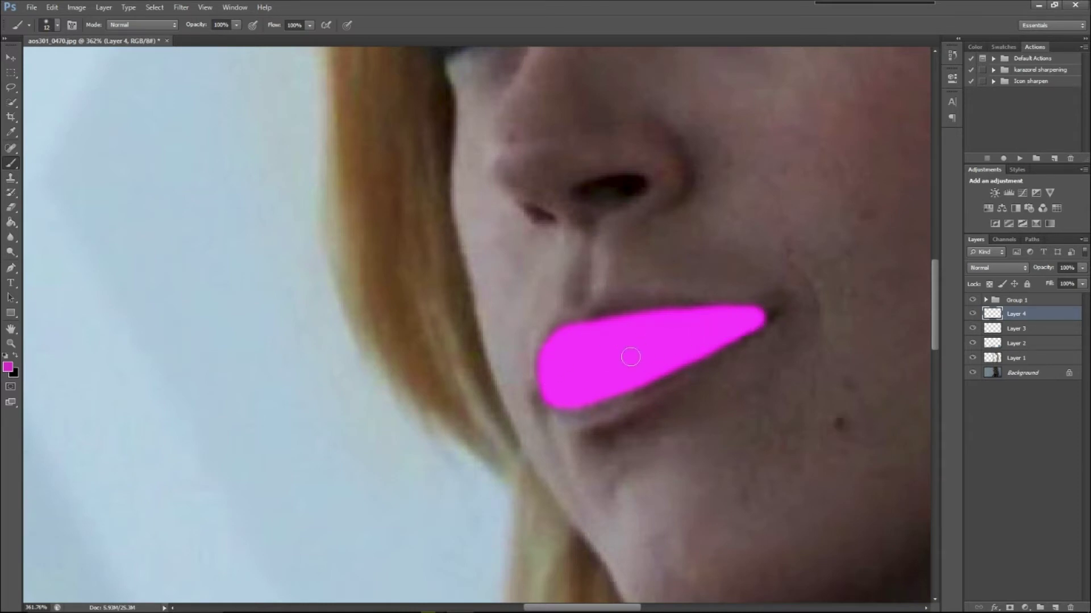
left_click(1021, 269)
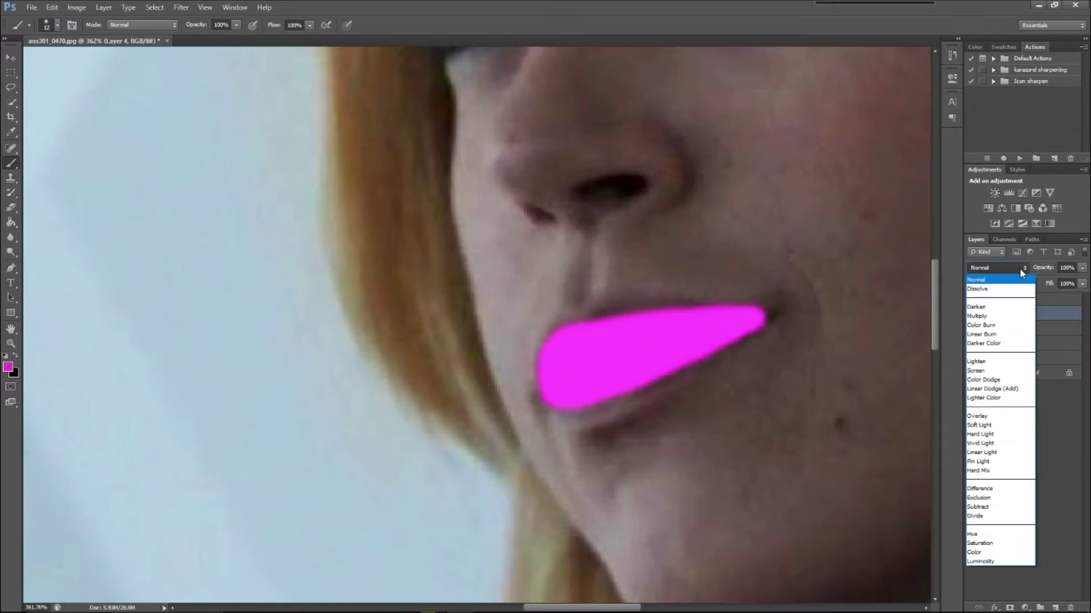
left_click(979, 426)
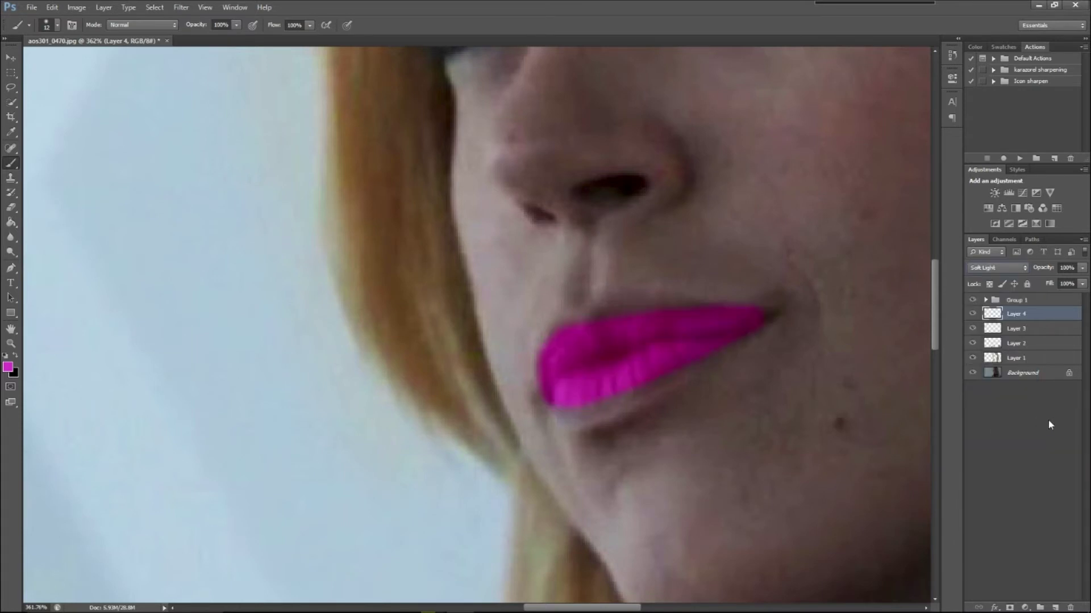
left_click(1083, 269)
left_click_drag(1034, 284, 1030, 284)
- Inspect the recoloured lips up close and check the overall portrait at actual pixel size
left_click(10, 343)
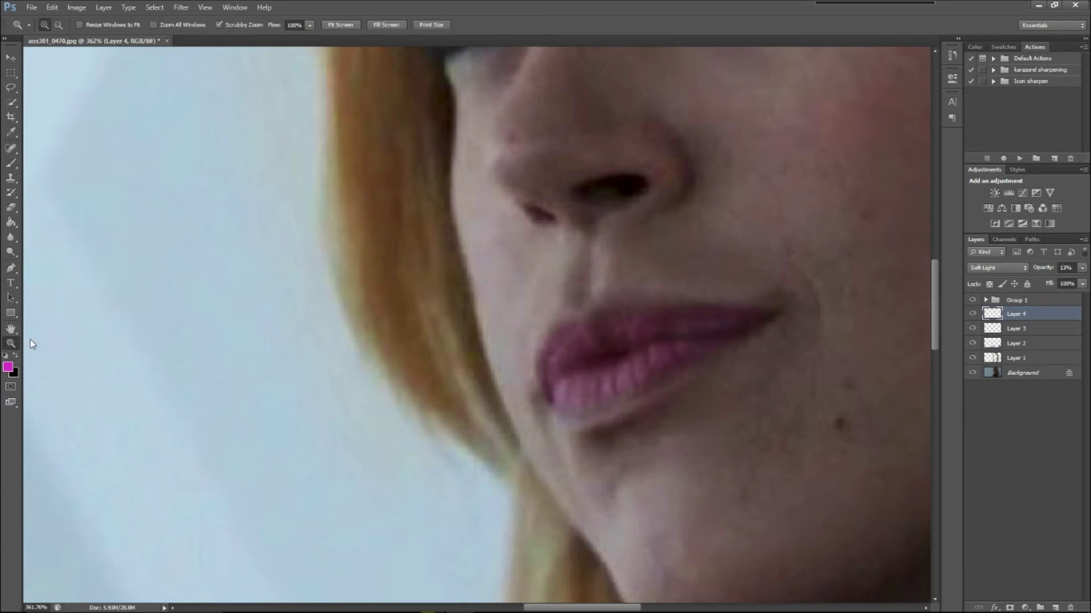
left_click_drag(480, 318, 420, 288)
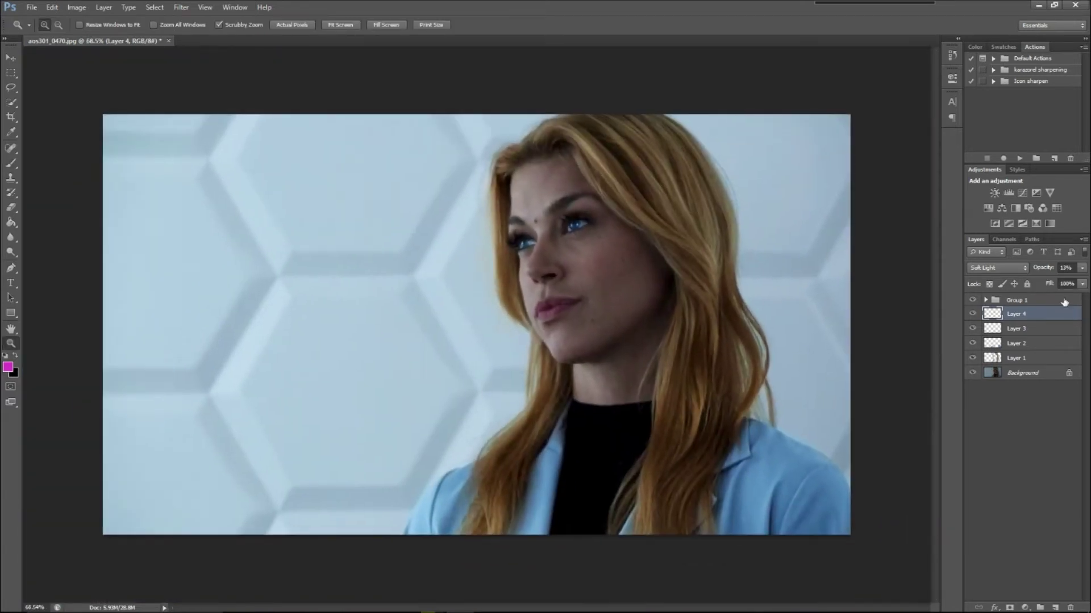
left_click_drag(560, 322, 653, 363)
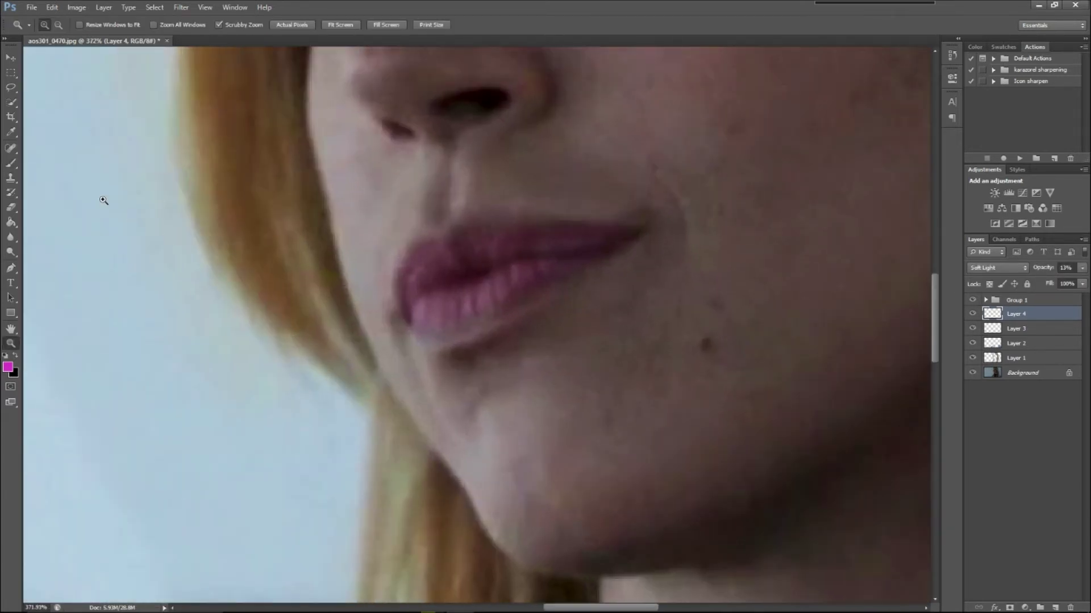
left_click(10, 163)
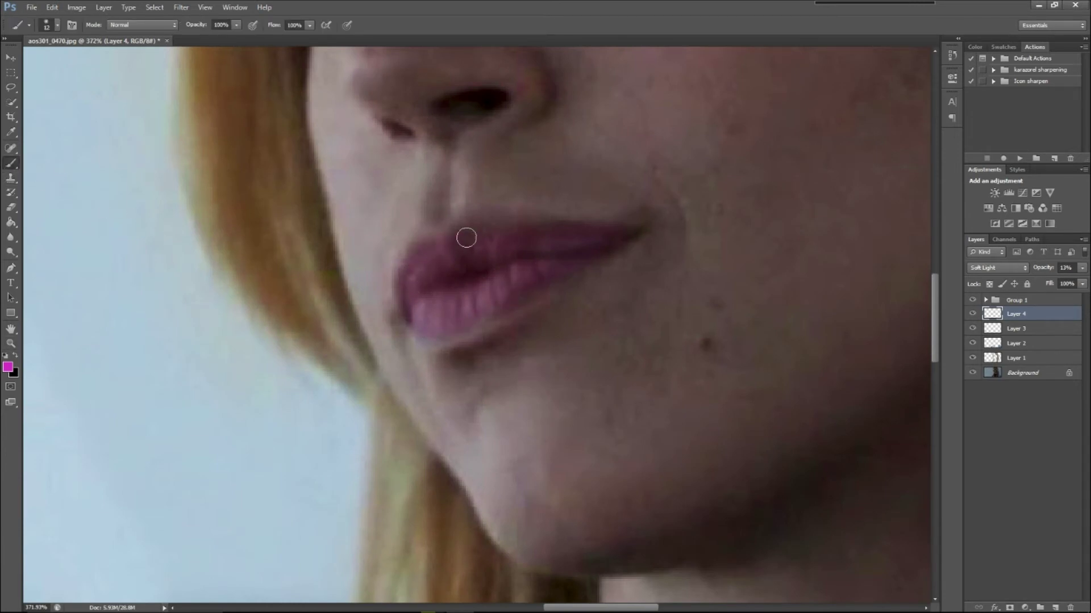
left_click(10, 344)
left_click_drag(494, 246, 289, 89)
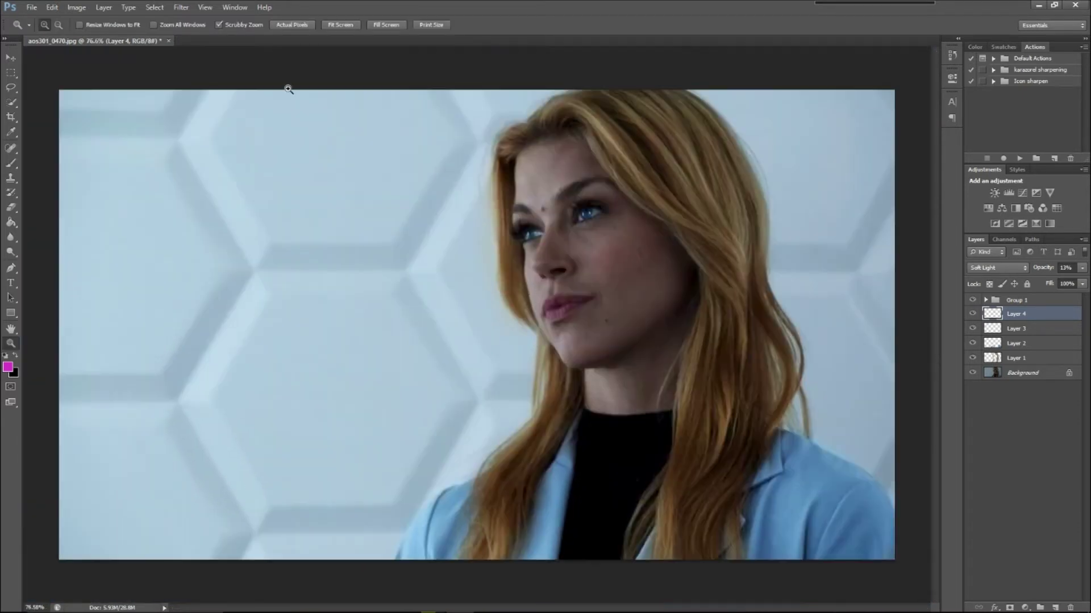
left_click(300, 26)
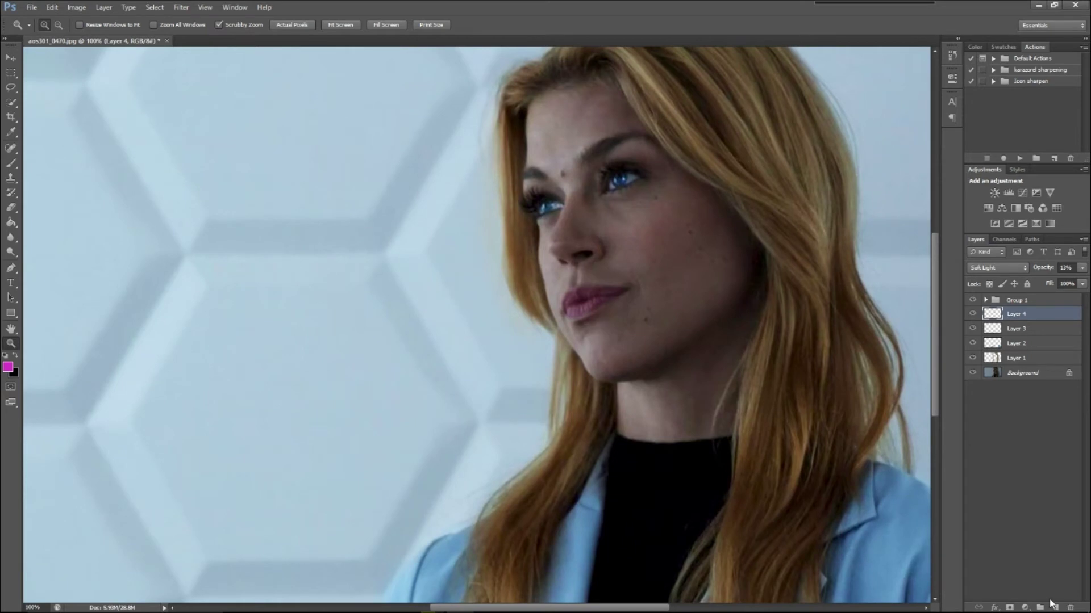
- Create a second layer group and move Layers 1 to 4 into it
left_click(1040, 608)
left_click(1024, 375, "shift")
left_click_drag(1023, 375, 1028, 315)
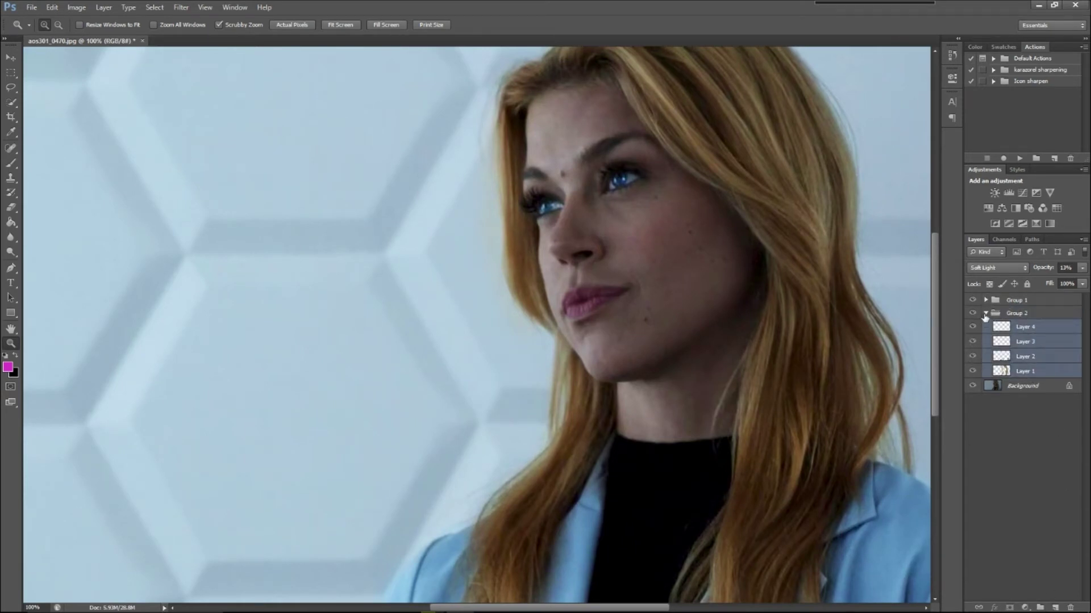
- Collapse Group 2, hide and show it to compare the portrait without the recolouring, and make the Background layer active
left_click(984, 313)
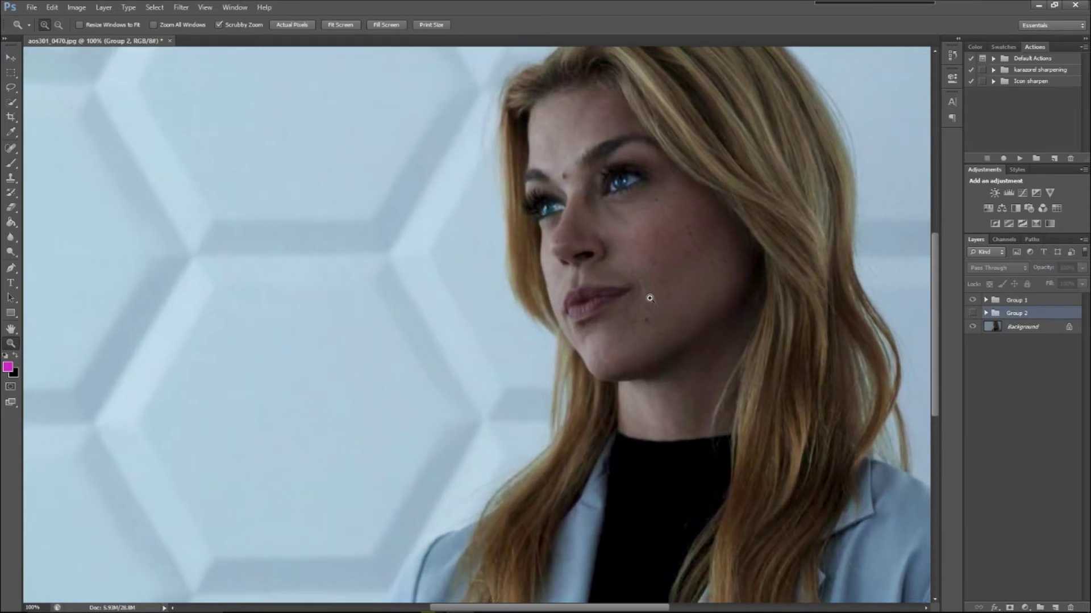
left_click_drag(651, 299, 628, 299)
left_click(973, 314)
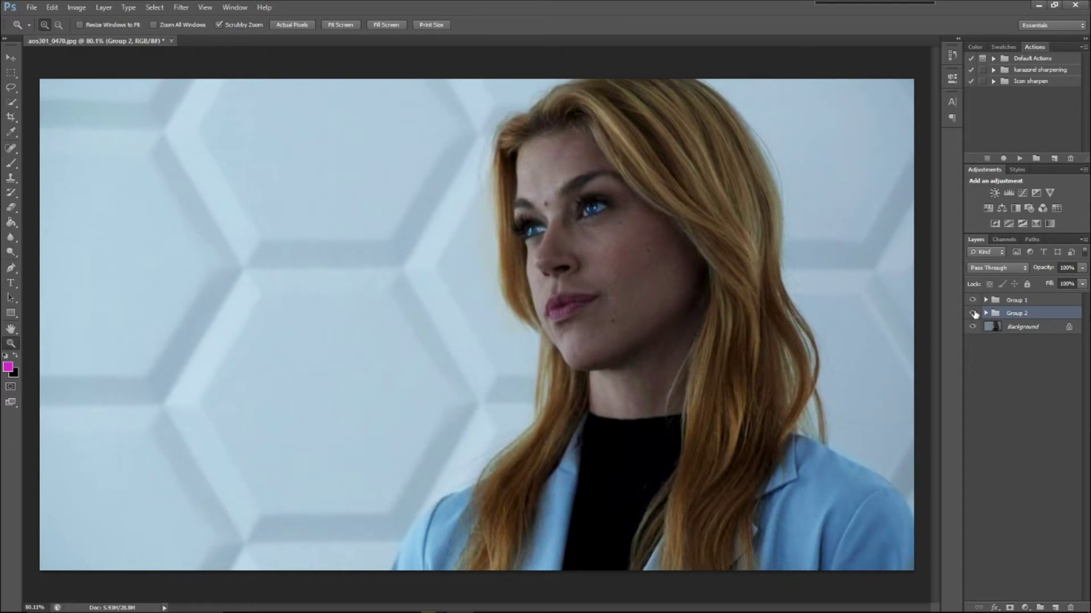
left_click(1008, 329)
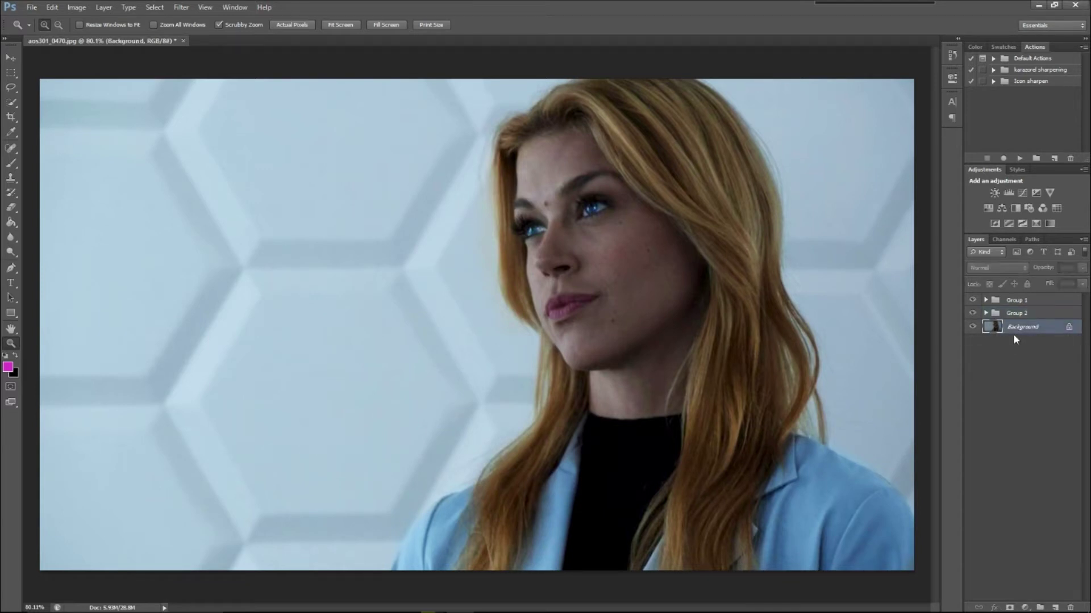
- Try to select the woman with the Quick Selection tool, subtracting the wall behind her, then deselect
left_click(15, 104)
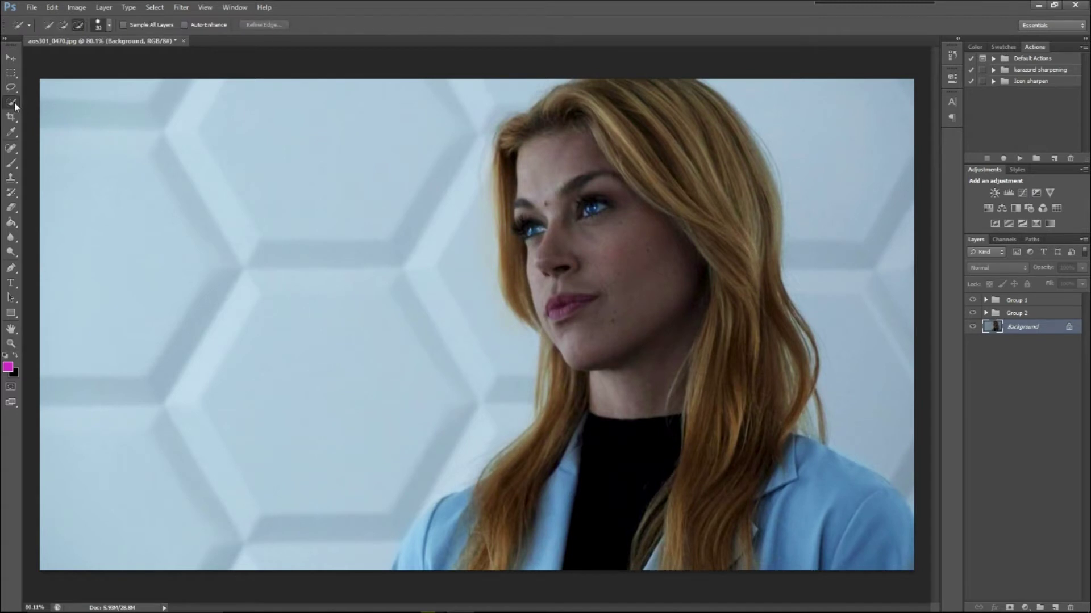
mouse_move(883, 539)
left_mouse_down()
mouse_move(788, 536)
mouse_move(692, 447)
mouse_move(676, 245)
mouse_move(655, 192)
left_mouse_up()
mouse_move(514, 161)
left_mouse_down()
mouse_move(516, 265)
mouse_move(582, 409)
mouse_move(526, 489)
mouse_move(406, 560)
mouse_move(420, 525)
left_mouse_up()
left_click(78, 25)
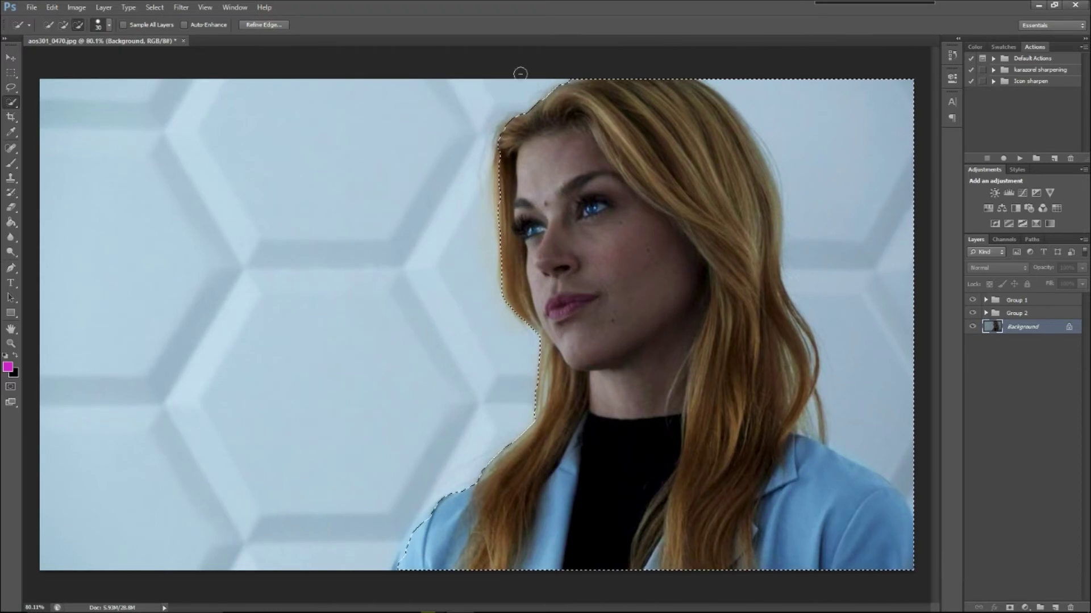
left_click_drag(781, 96, 813, 166)
left_click_drag(914, 465, 920, 511)
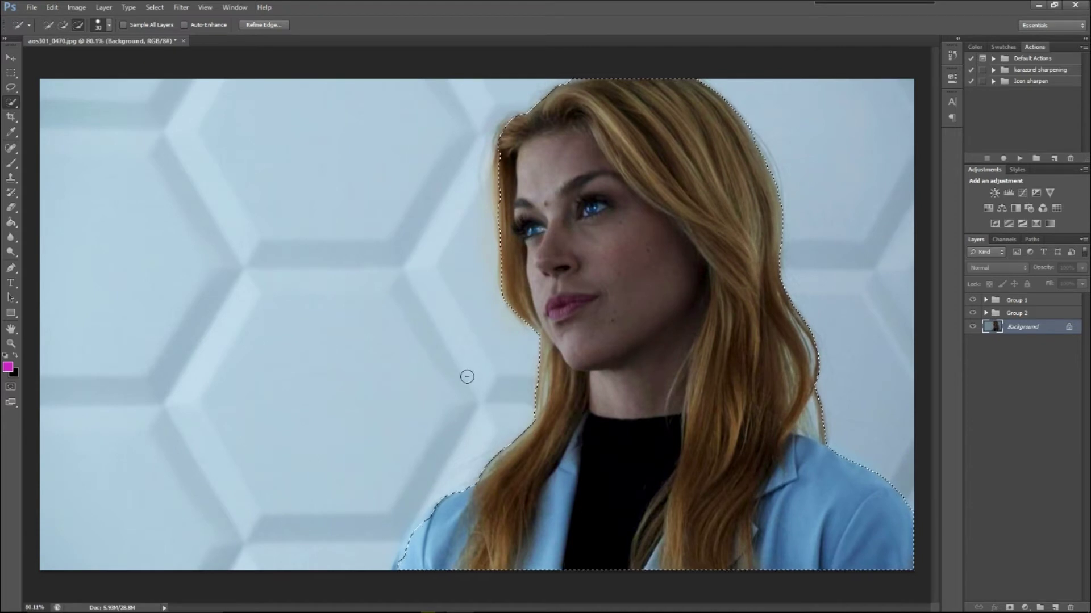
key("ctrl+d")
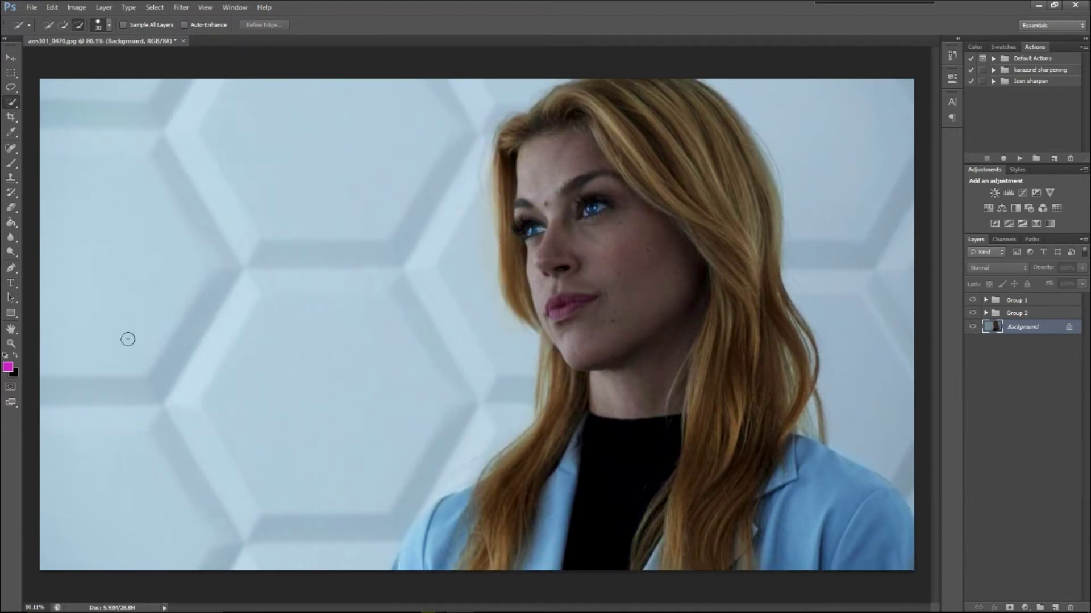
- Start a Pen tool path at the top of the head and trace the hair's left outline down to the chin
left_click(11, 268)
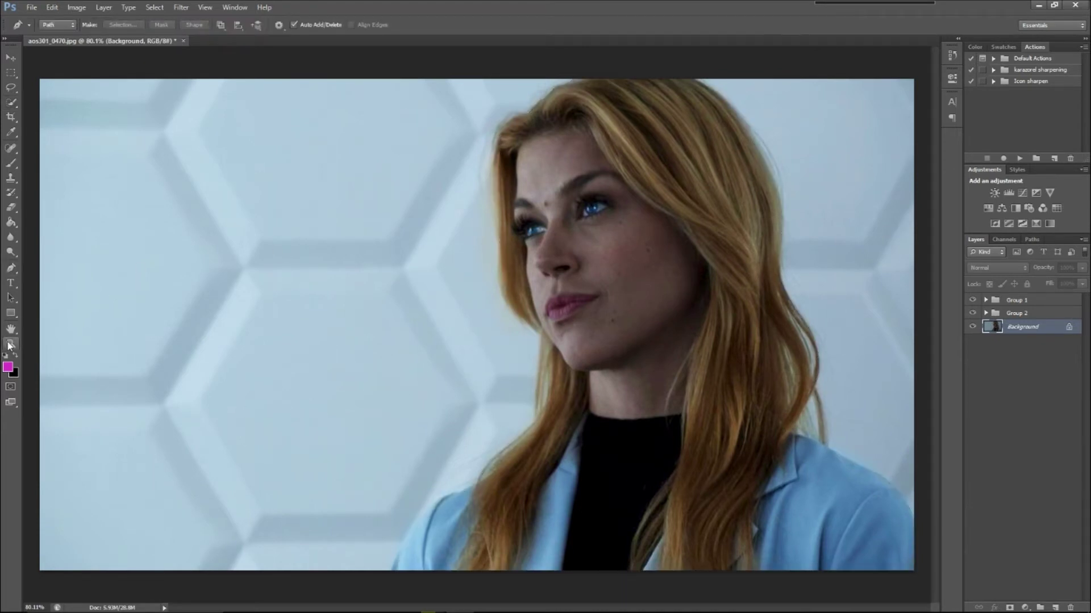
left_click(9, 345)
left_click_drag(530, 99, 574, 100)
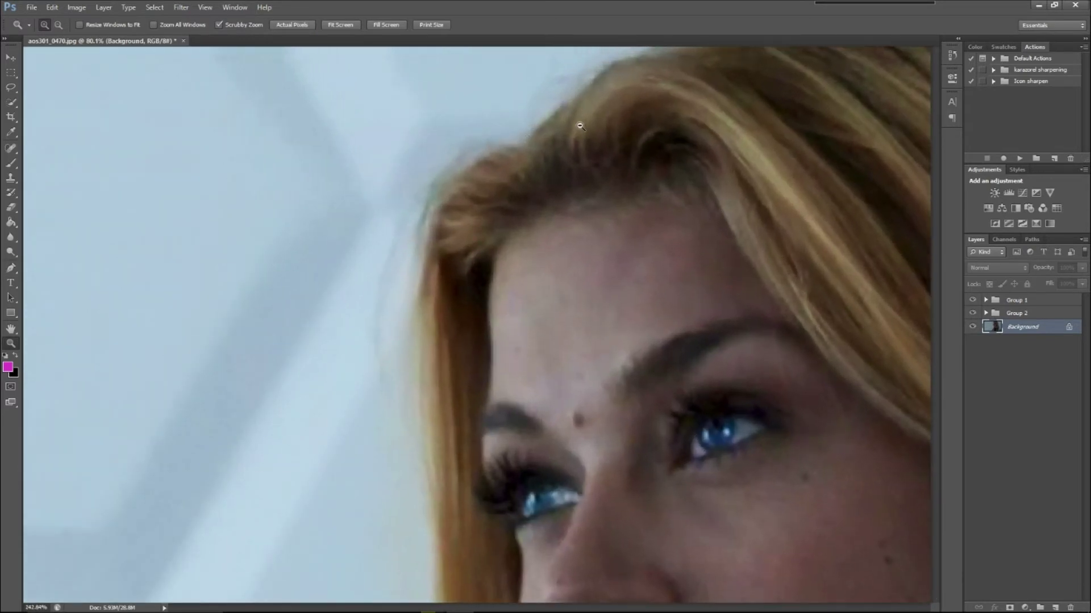
left_click(11, 270)
left_click(662, 49)
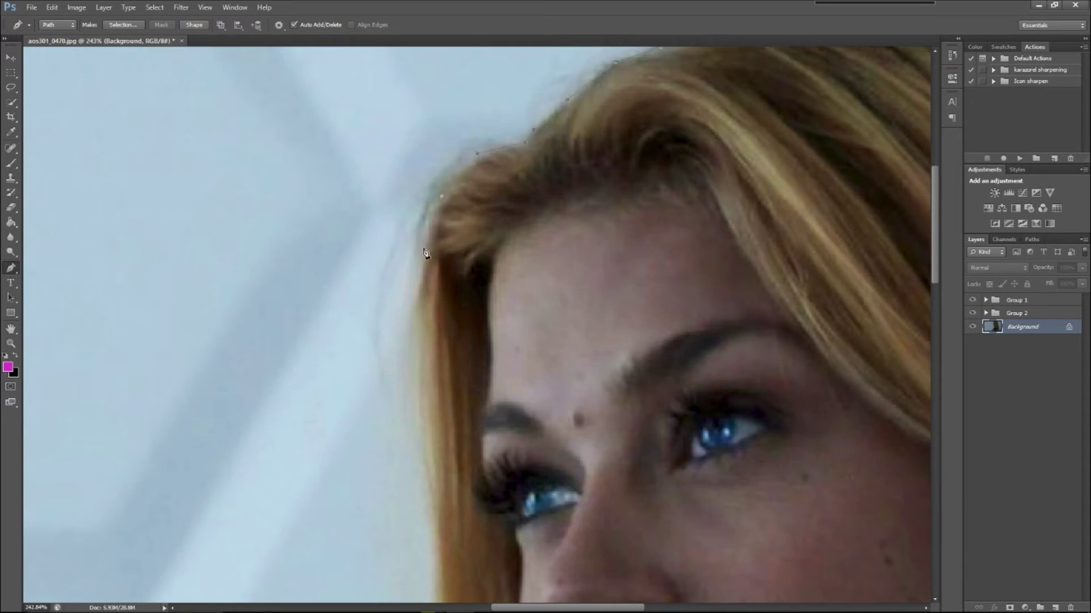
left_click(418, 413)
scroll(438, 352, "down", 5)
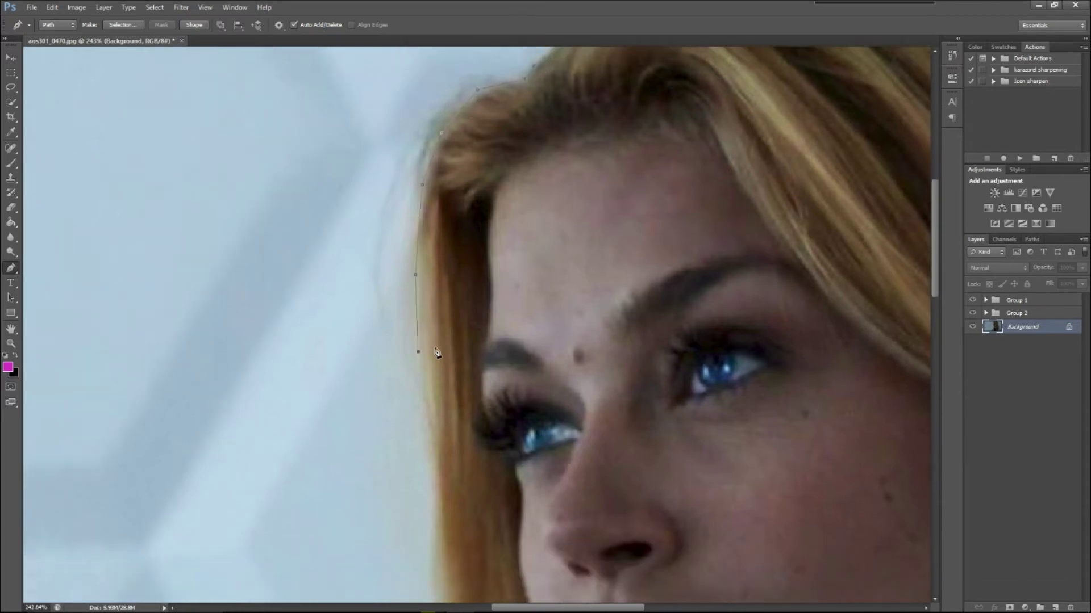
left_click(429, 305)
left_click(438, 445)
scroll(439, 390, "down", 5)
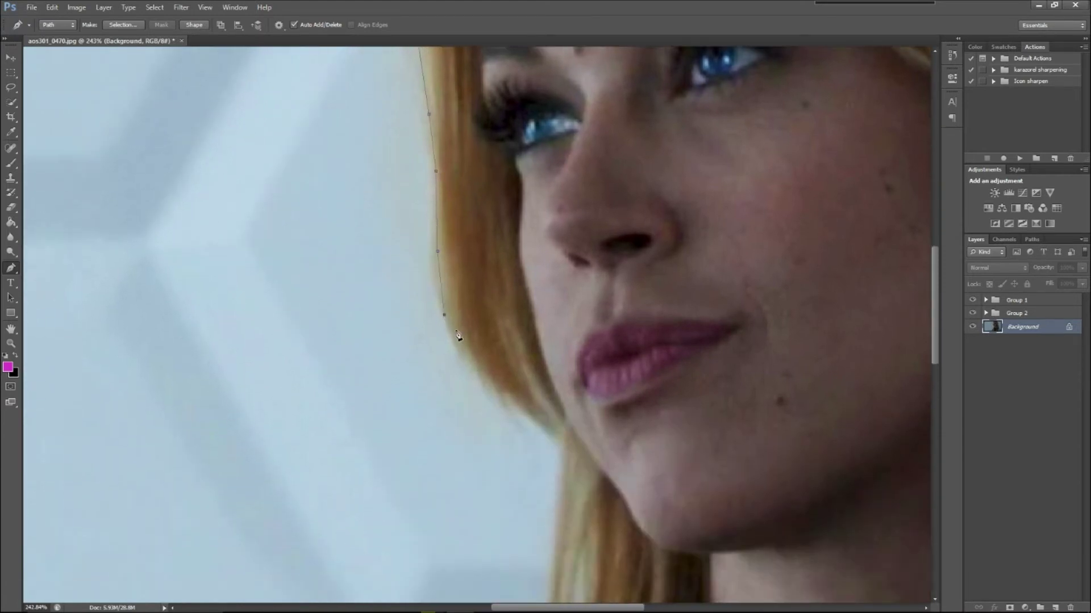
left_click(560, 443)
- Continue the path down the left hair strands and over the left jacket shoulder to the image's lower edge
scroll(559, 450, "down", 5)
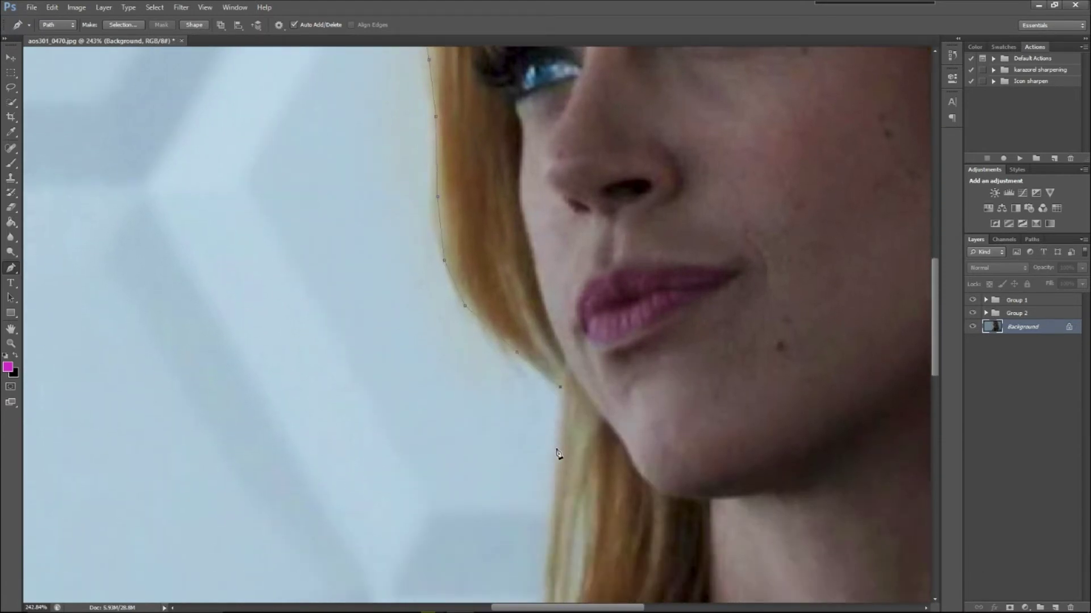
left_click(554, 378)
left_click(547, 510)
left_click(540, 537)
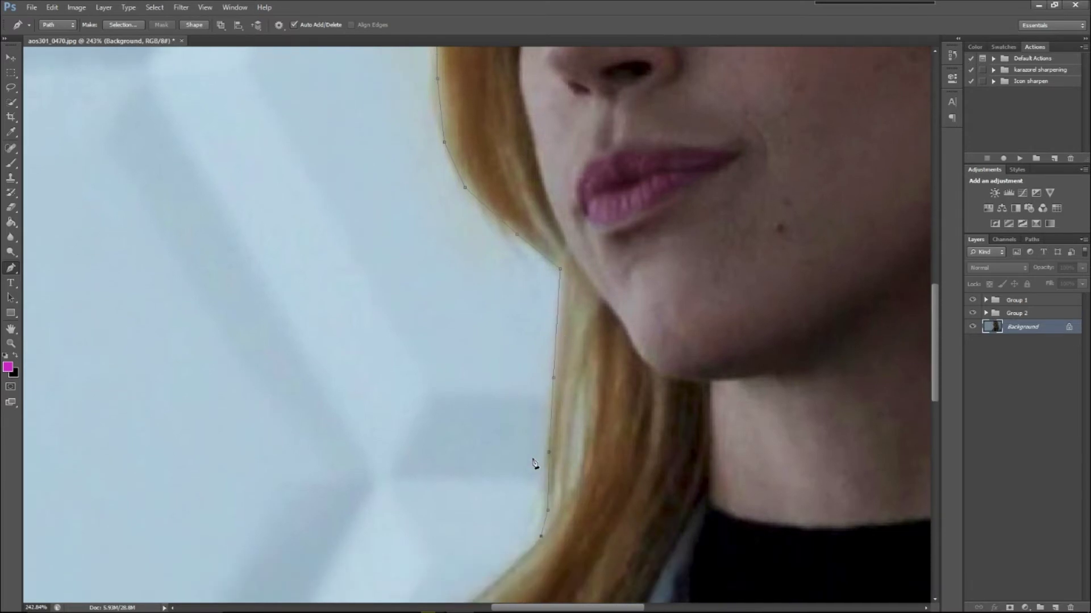
scroll(539, 468, "down", 8)
left_click(365, 444)
left_click(321, 472)
left_click(263, 492)
left_click(201, 540)
scroll(193, 522, "down", 5)
left_click(169, 406)
left_click(124, 490)
left_click(108, 534)
- Extend the path along the image's lower edge and over the right jacket shoulder up to the hair
left_click_drag(496, 603, 658, 602)
left_click(745, 538)
left_click(743, 358)
left_click(685, 287)
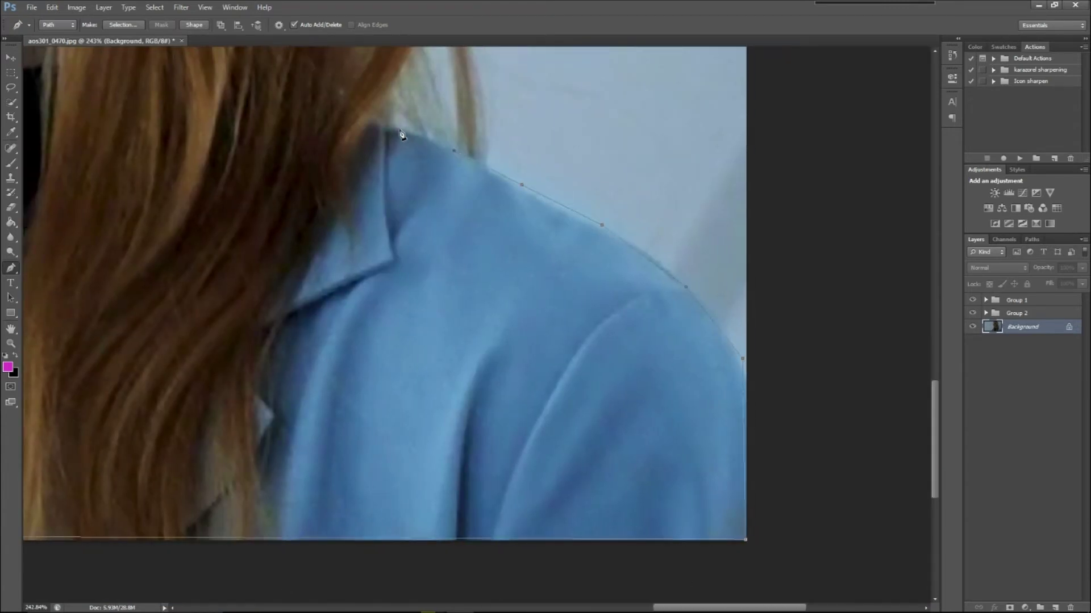
left_click(374, 118)
- Trace the path up the right outline of the hair to the top of the head
scroll(470, 156, "up", 6)
scroll(461, 119, "up", 3)
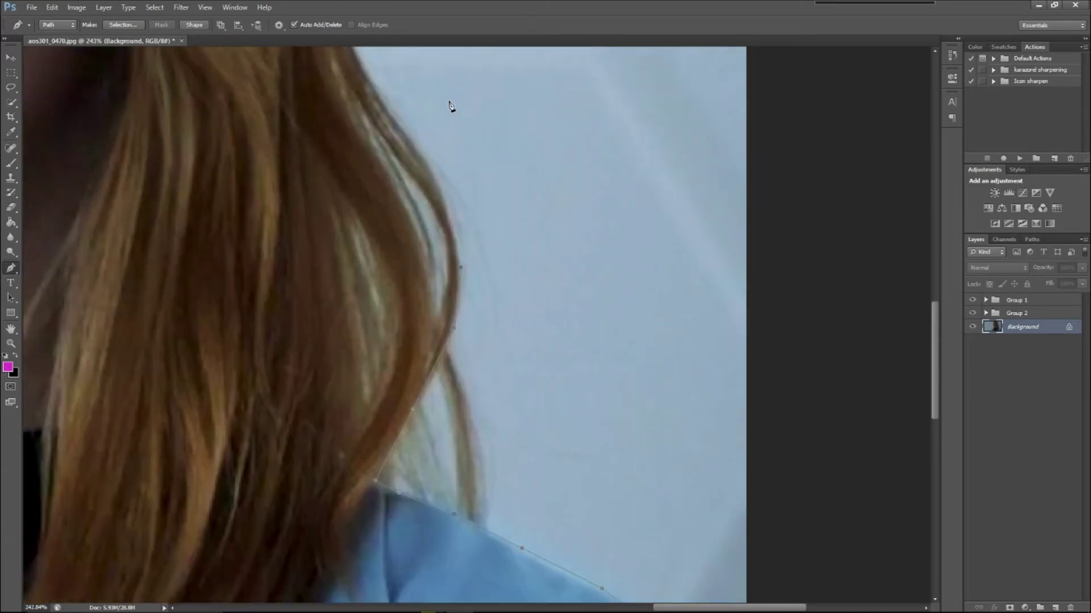
scroll(397, 130, "up", 3)
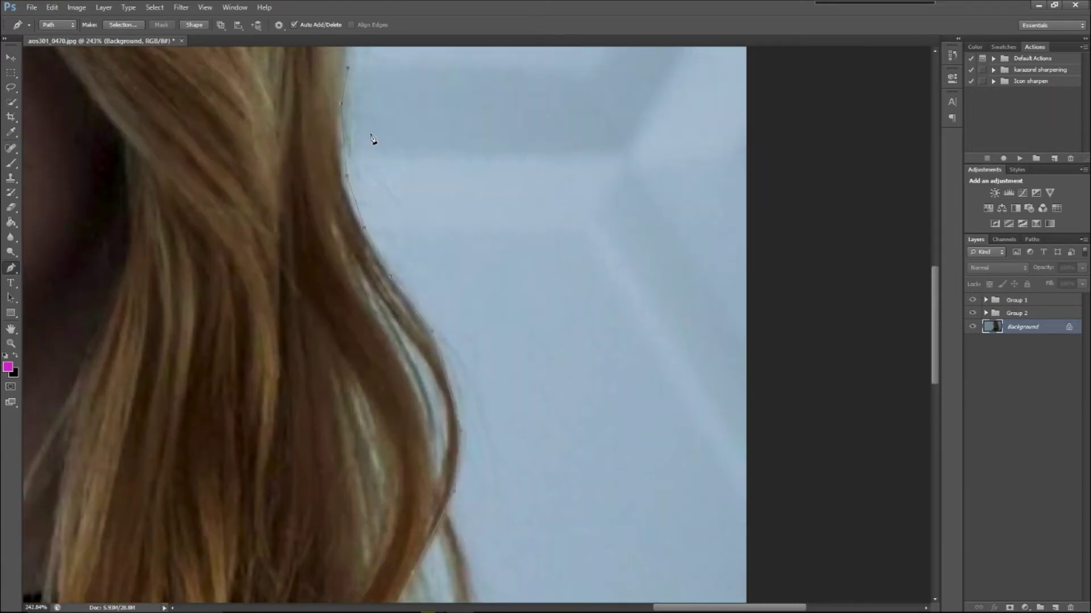
scroll(355, 108, "up", 5)
left_click(347, 128)
left_click(326, 68)
scroll(355, 137, "up", 5)
left_click(270, 101)
left_click(238, 49)
scroll(254, 140, "up", 2)
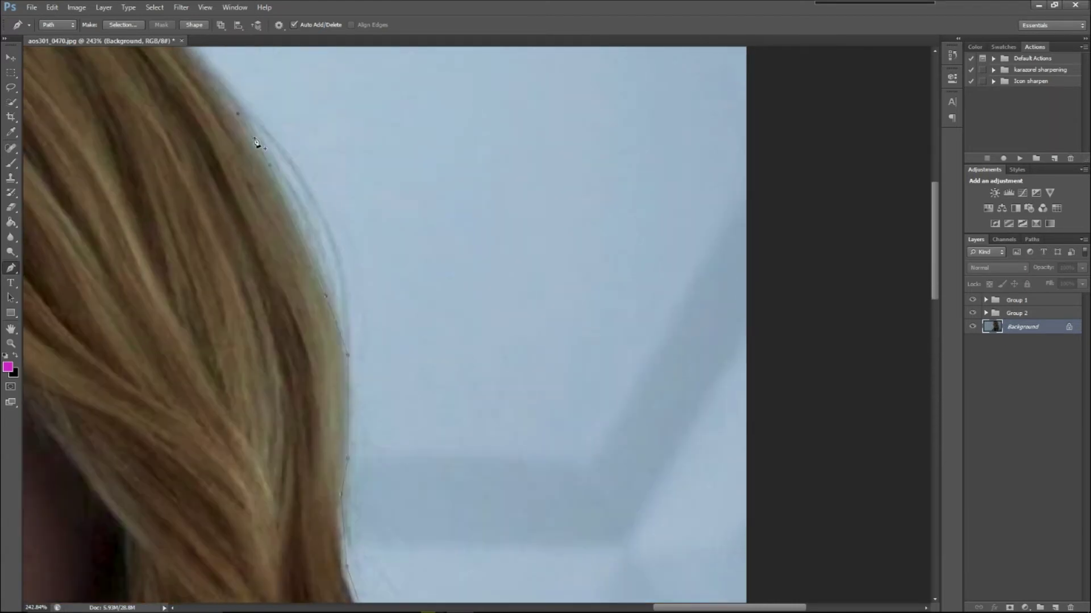
scroll(256, 143, "up", 2)
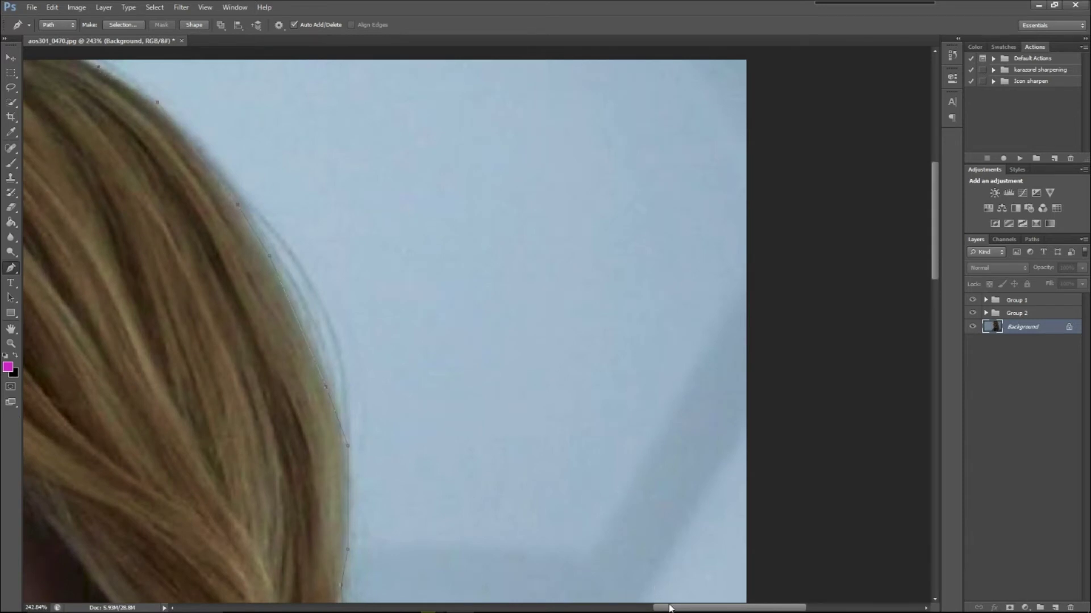
- Close the path across the top of the head at the image's upper edge
scroll(669, 608, "left", 6)
left_click(569, 61)
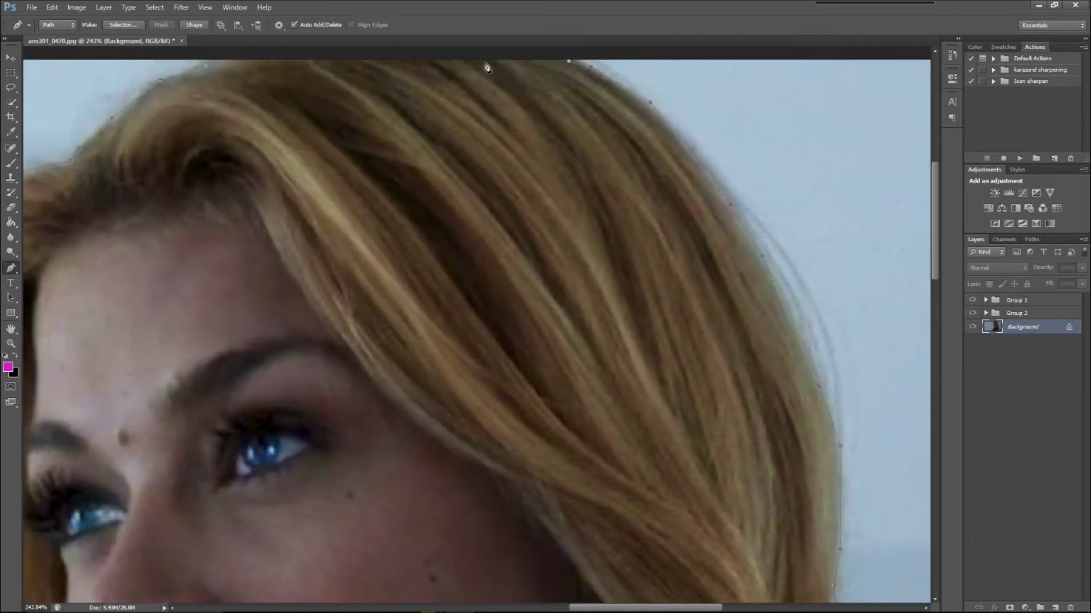
left_click(206, 67)
- Convert the closed path around the woman into a new anti-aliased selection
left_click(11, 72)
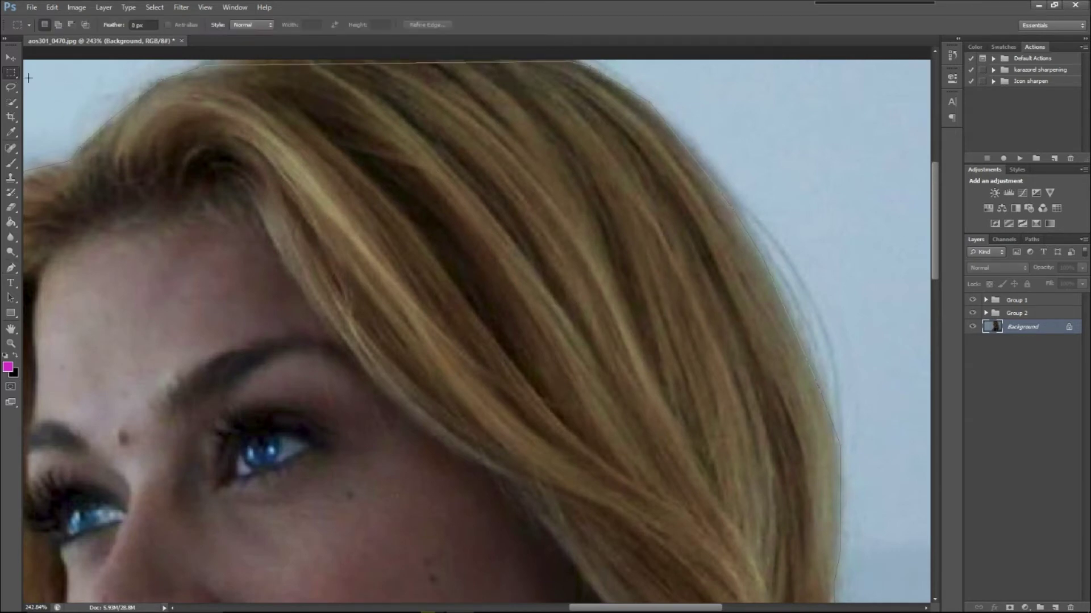
right_click(362, 171)
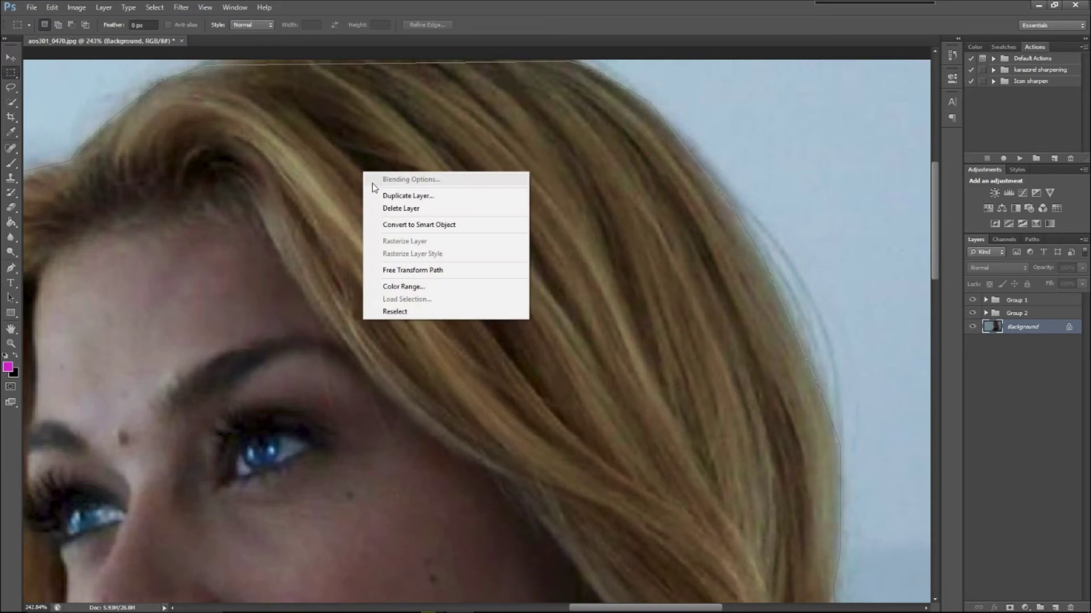
left_click(11, 272)
left_click(12, 270)
right_click(368, 132)
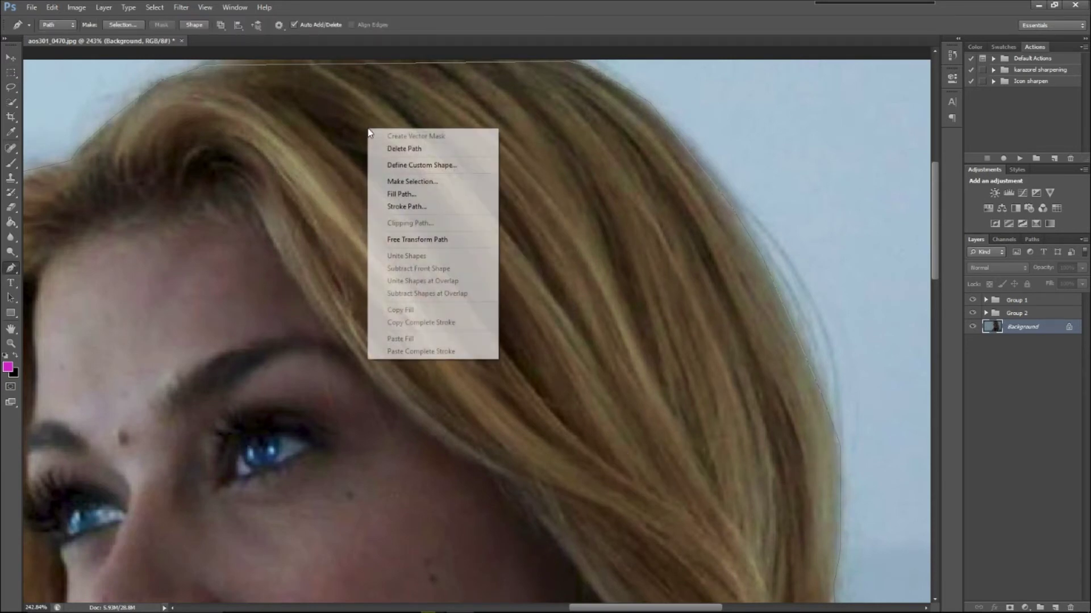
left_click(438, 182)
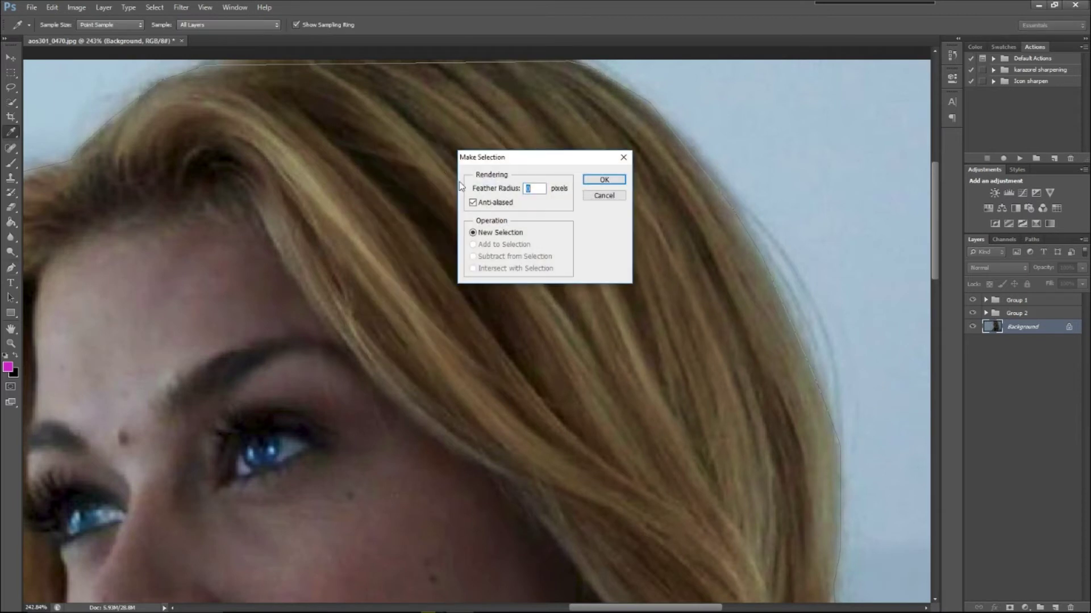
left_click(591, 179)
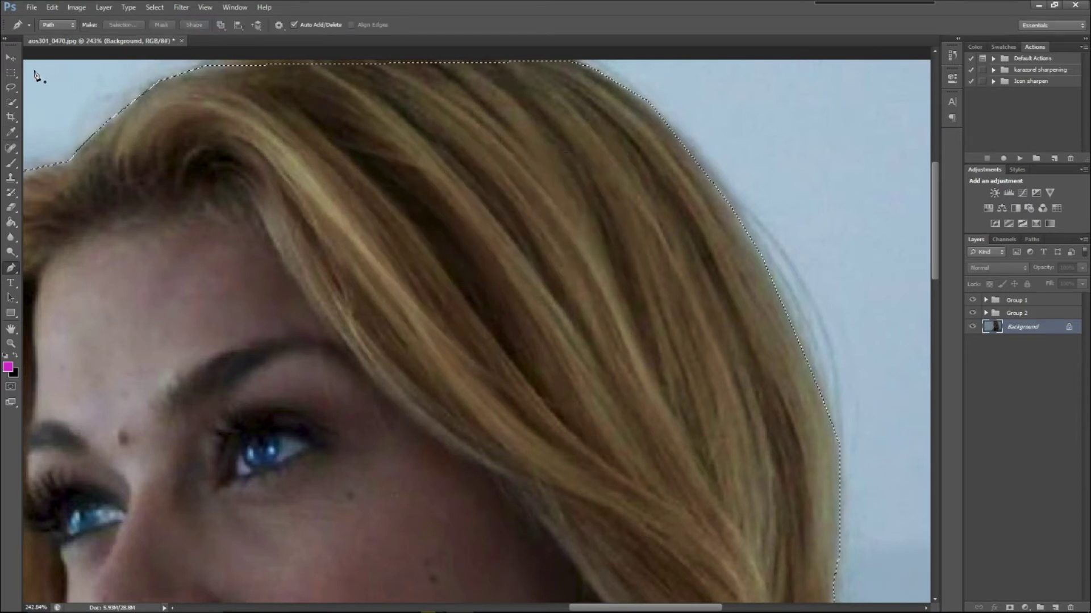
left_click(11, 73)
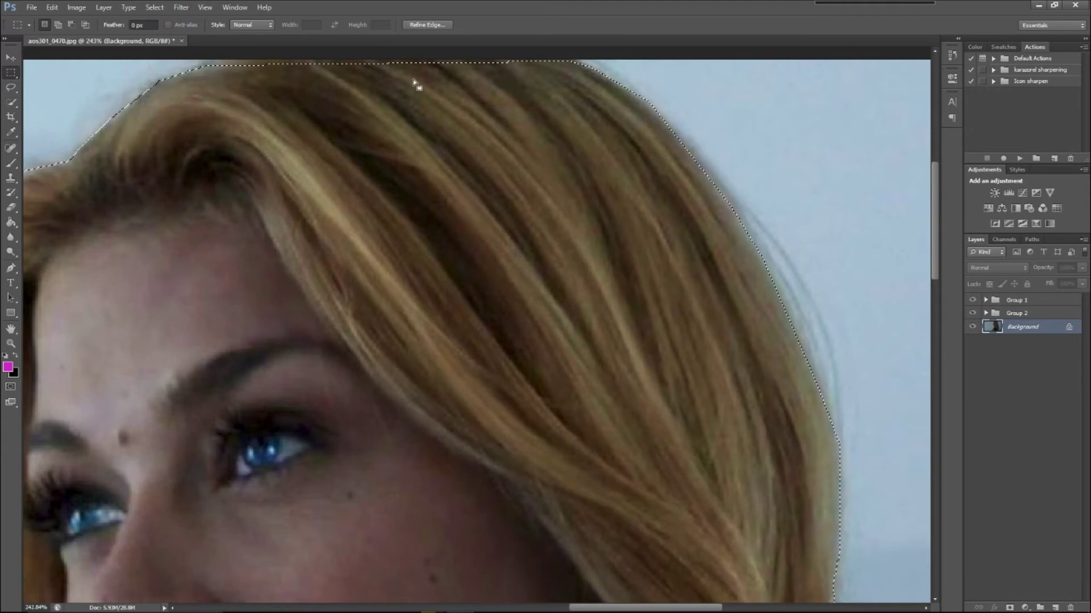
left_click(437, 28)
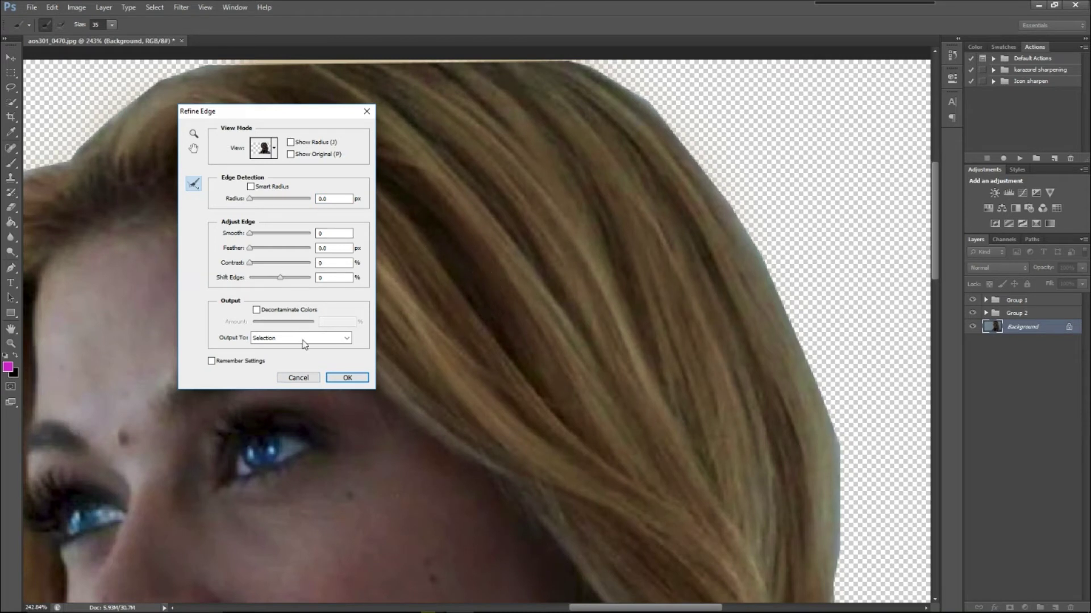
left_click(298, 378)
- Apply Refine Edge to the woman's selection with Smooth 12, Contrast 7% and Shift Edge -23%, output to Selection
key("z")
left_click_drag(372, 274, 321, 238)
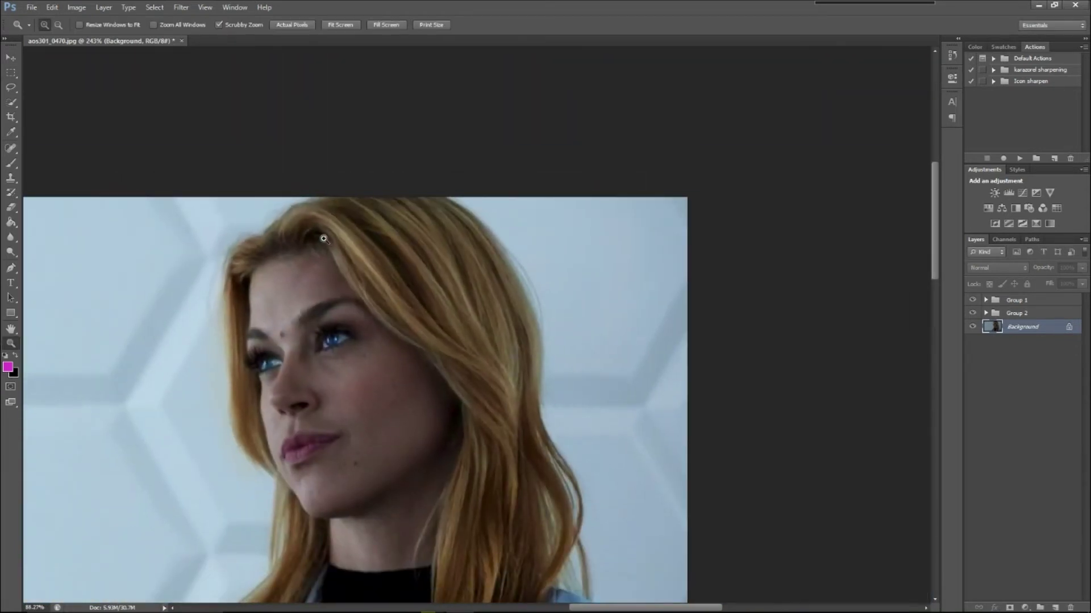
scroll(368, 268, "down", 8)
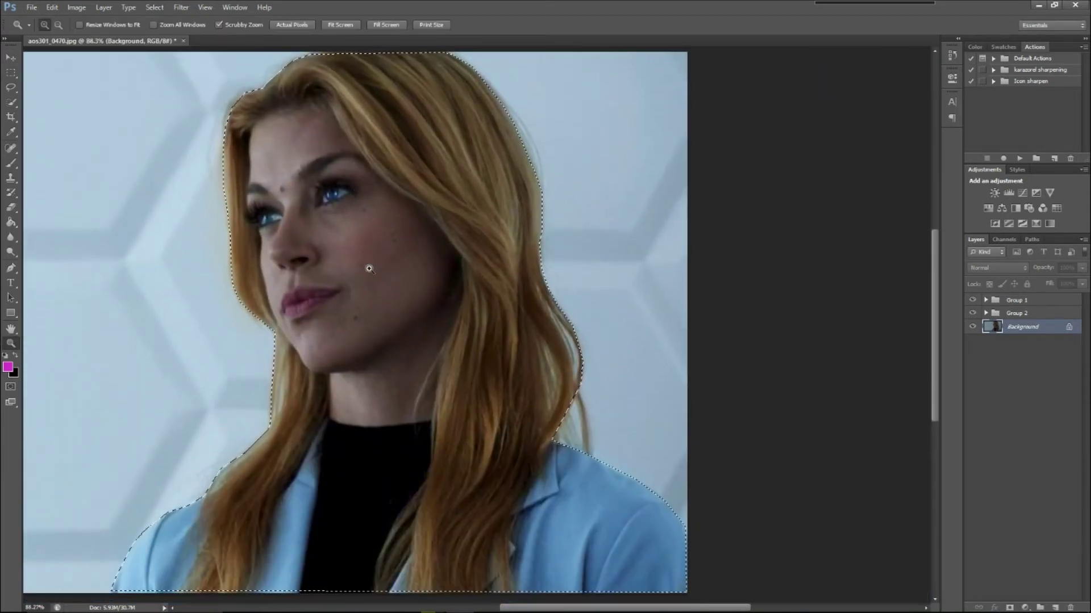
left_click(11, 72)
left_click(427, 25)
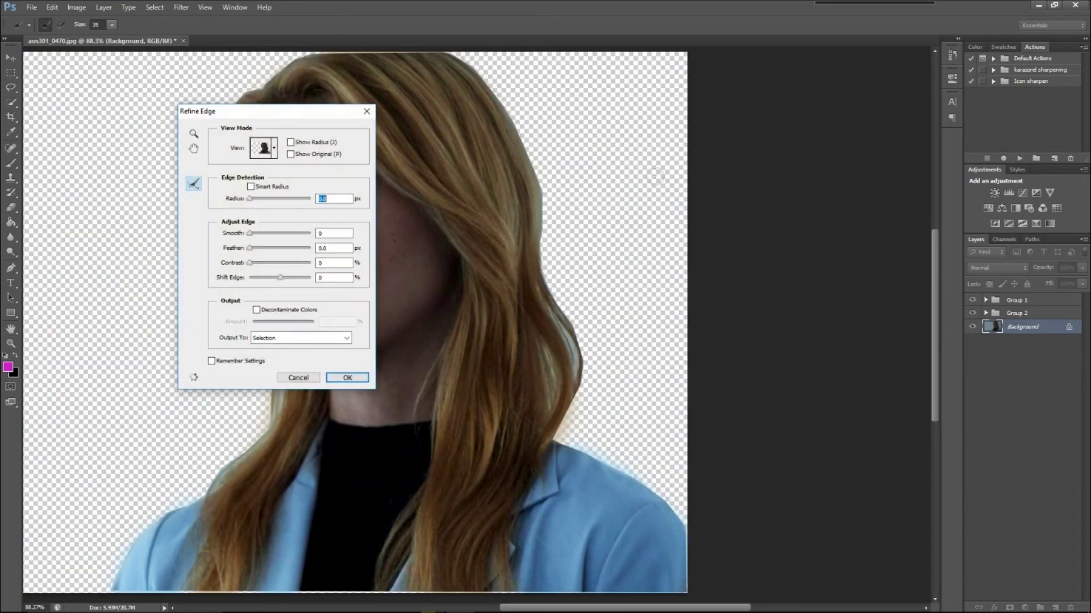
left_click_drag(275, 120, 835, 138)
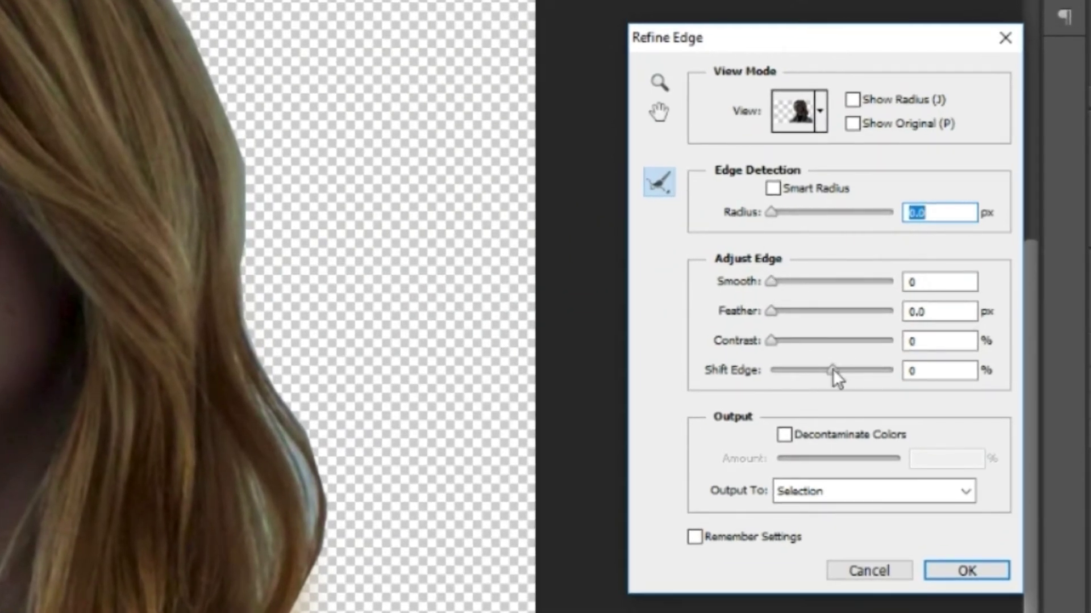
left_click_drag(833, 370, 820, 371)
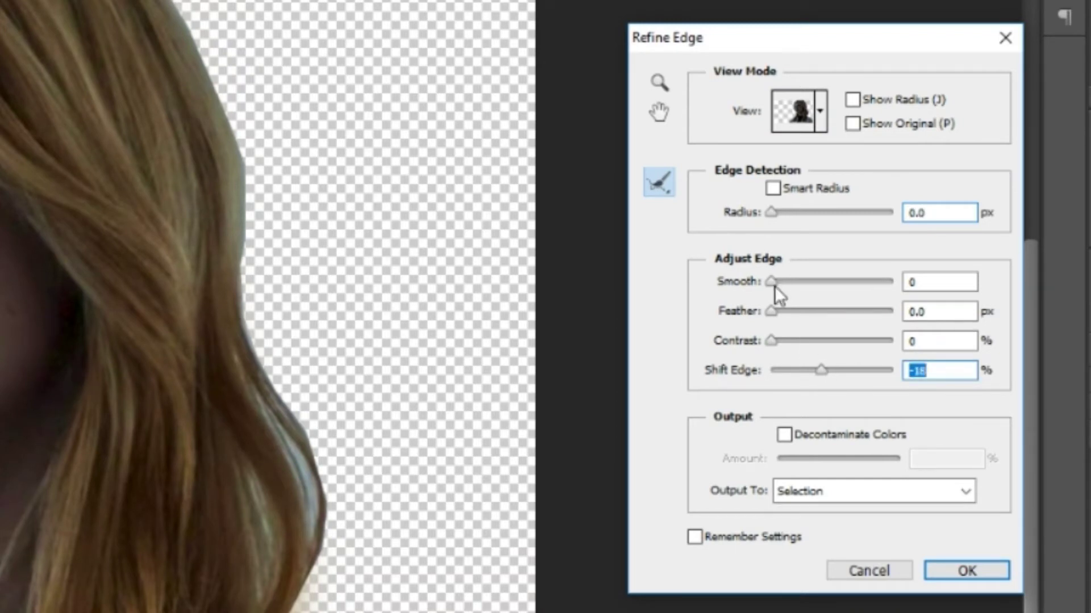
left_click_drag(778, 282, 783, 284)
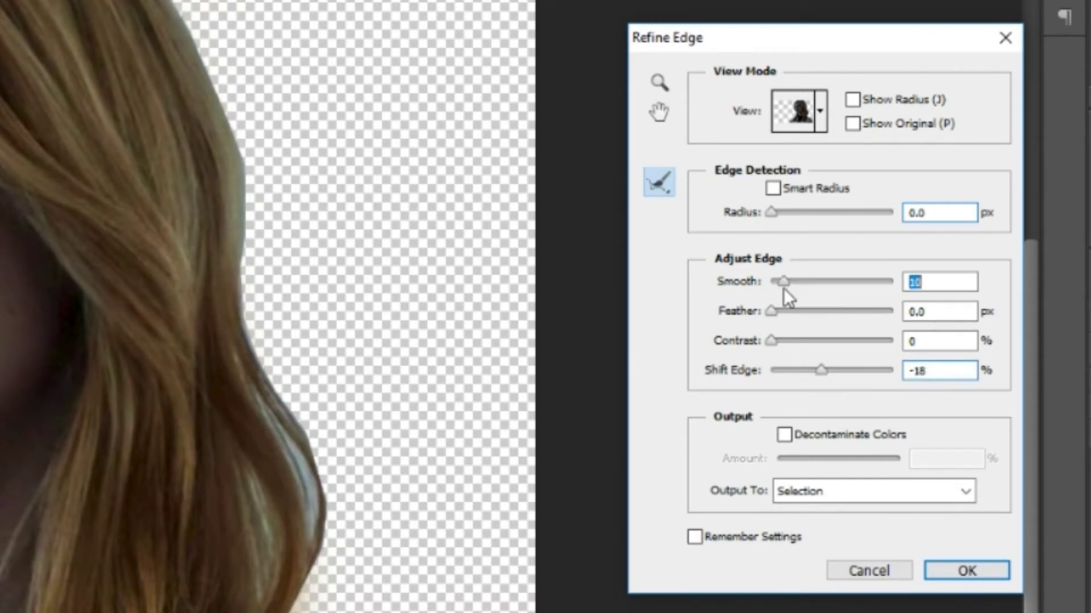
left_click_drag(772, 341, 779, 340)
left_click_drag(782, 282, 785, 282)
left_click_drag(821, 371, 817, 370)
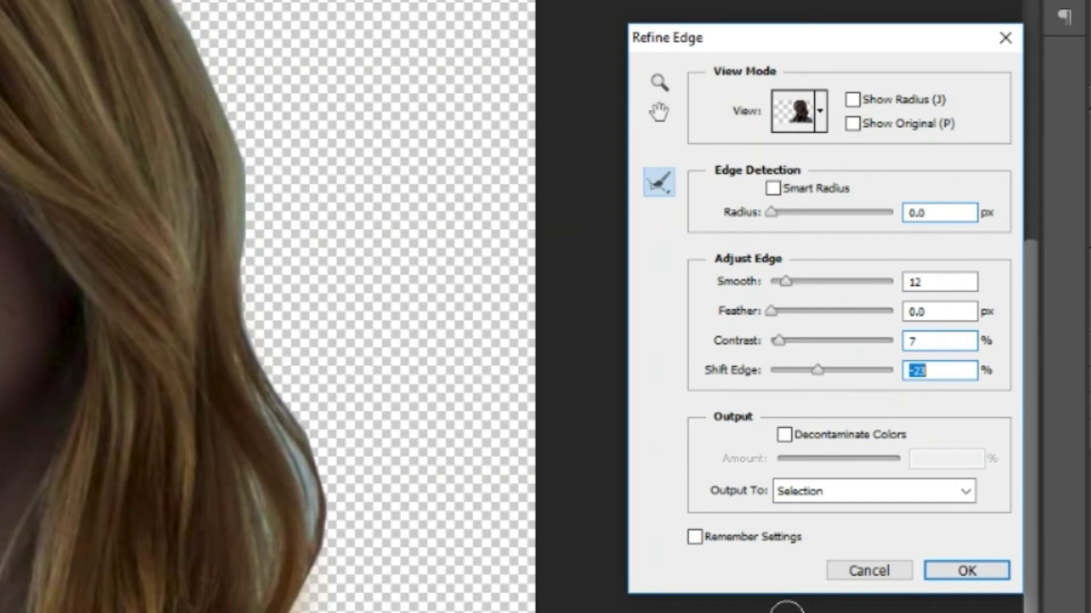
left_click(967, 571)
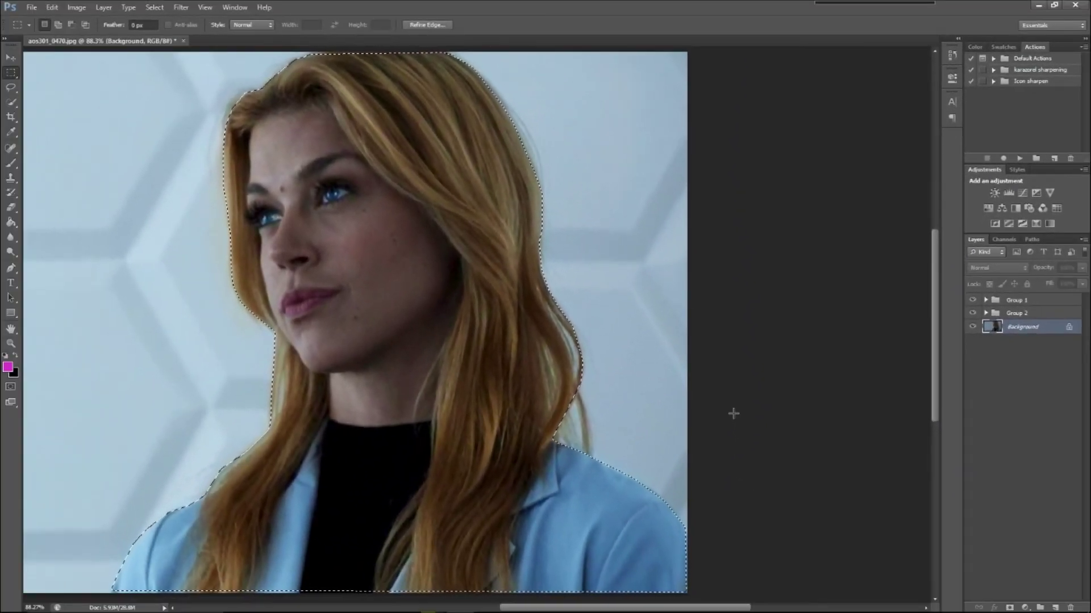
- Copy the selected woman onto a new layer and hide the Background layer
key("ctrl+j")
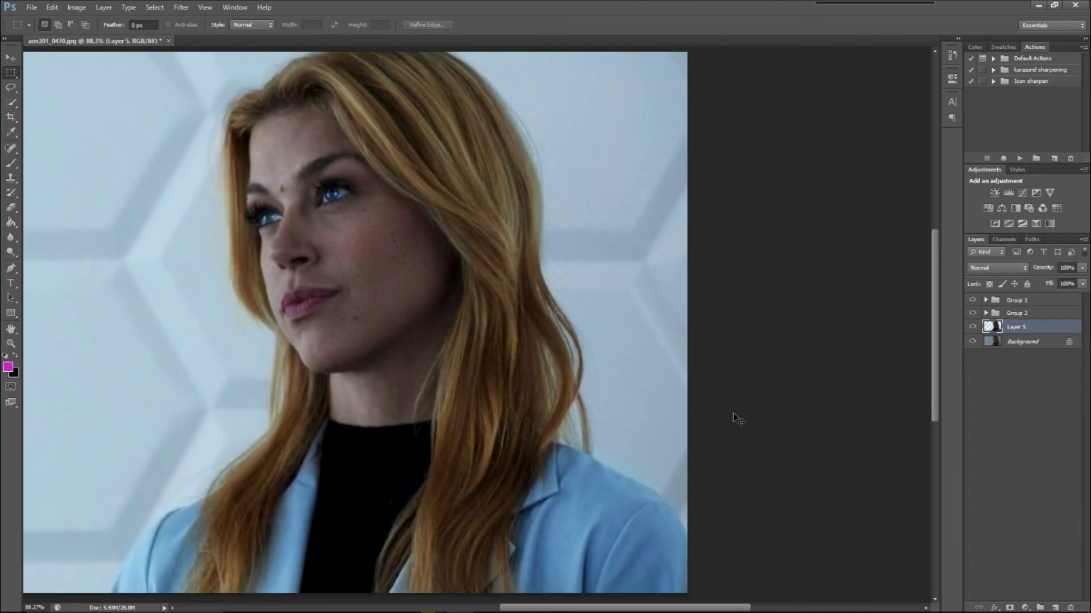
left_click(973, 341)
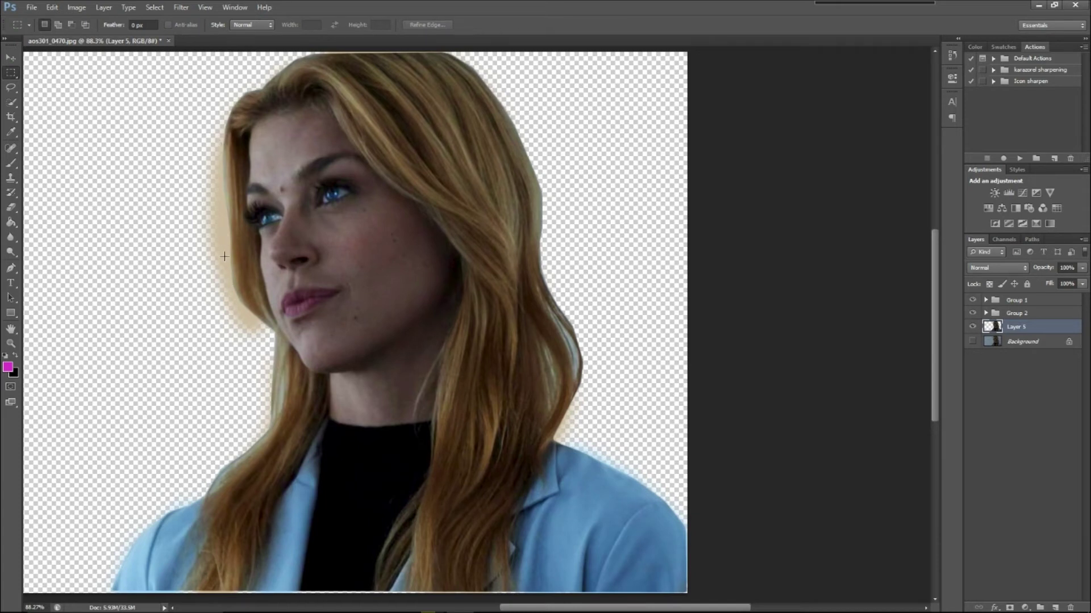
- Load the cutout layer's pixels as a selection and invert it to cover the area around the woman
right_click(993, 329)
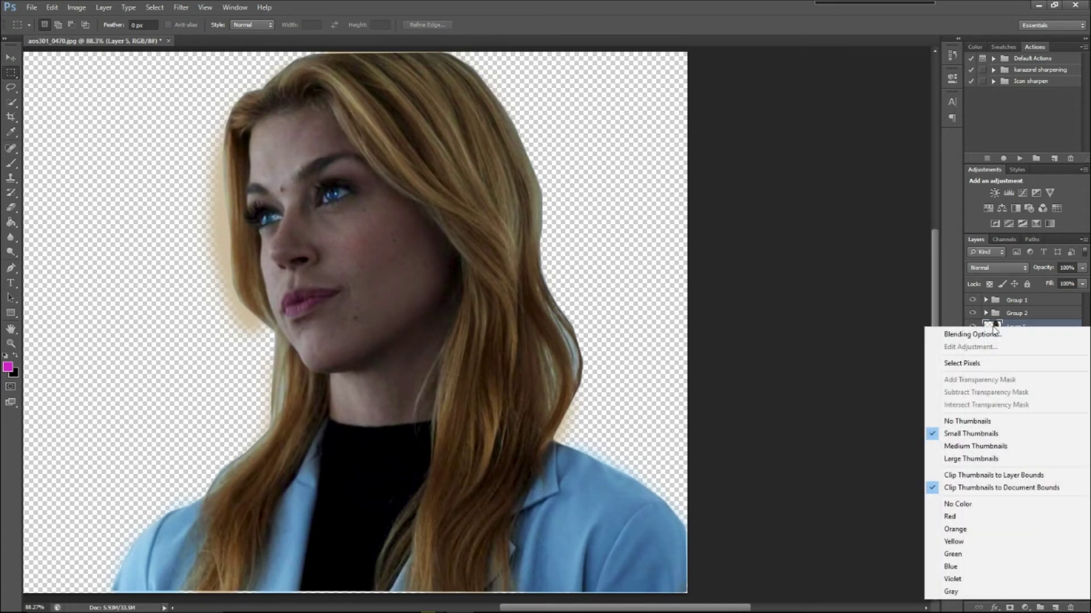
left_click(966, 363)
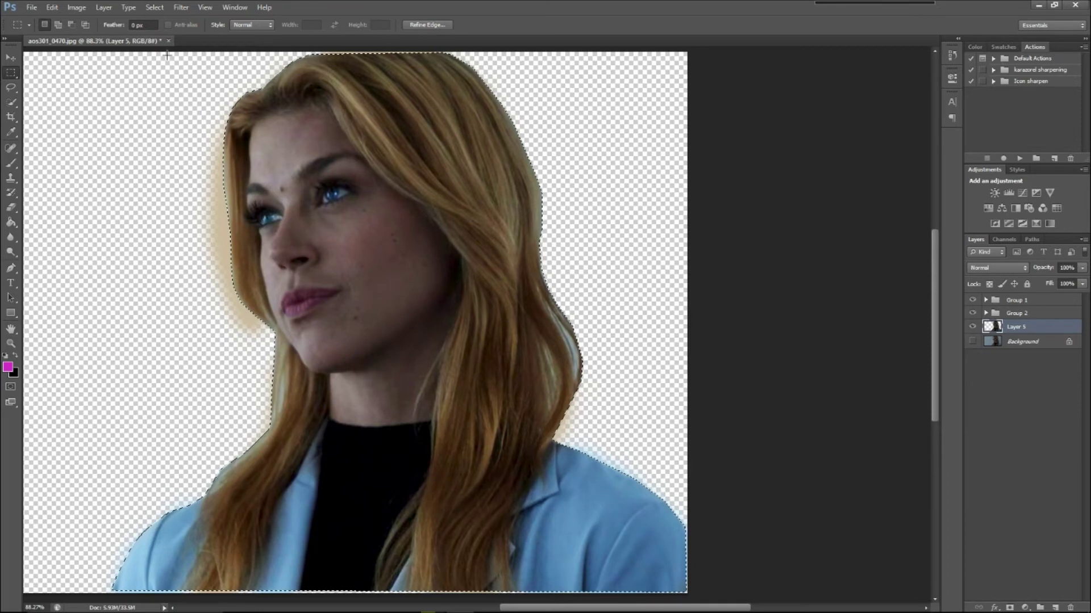
left_click(155, 7)
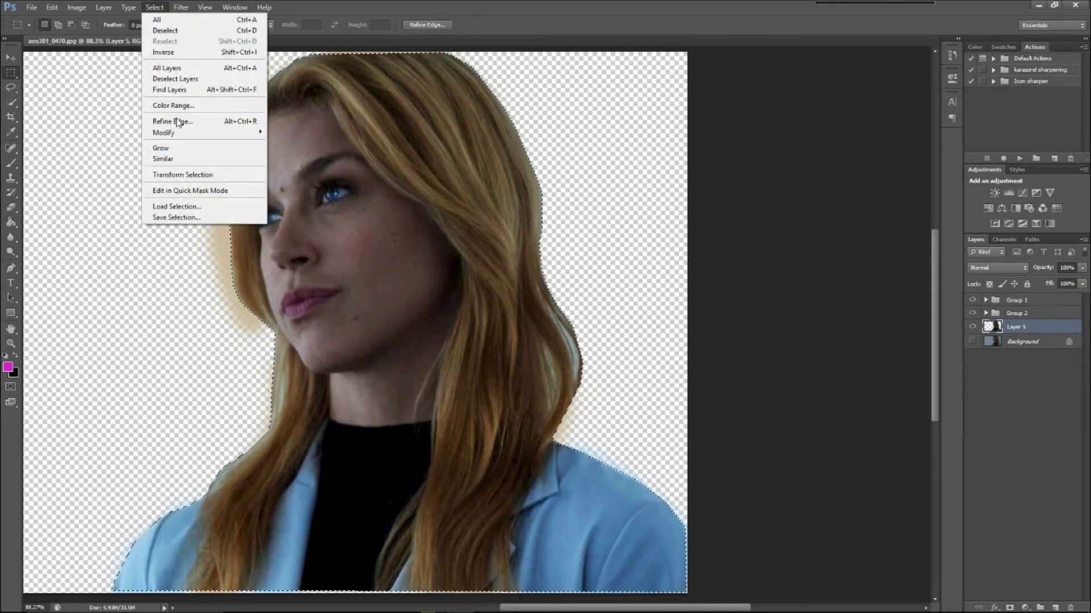
left_click(165, 68)
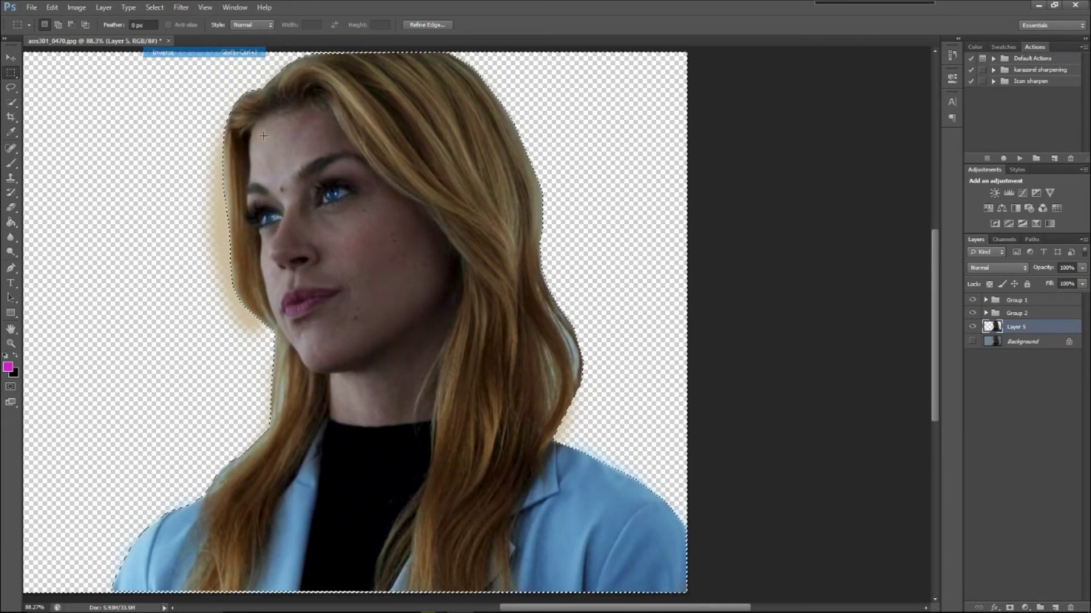
- Erase the orange colour spill outside the hair on Layer 1 in Group 2 with an enlarged eraser brush
left_click(1017, 313)
left_click(10, 207)
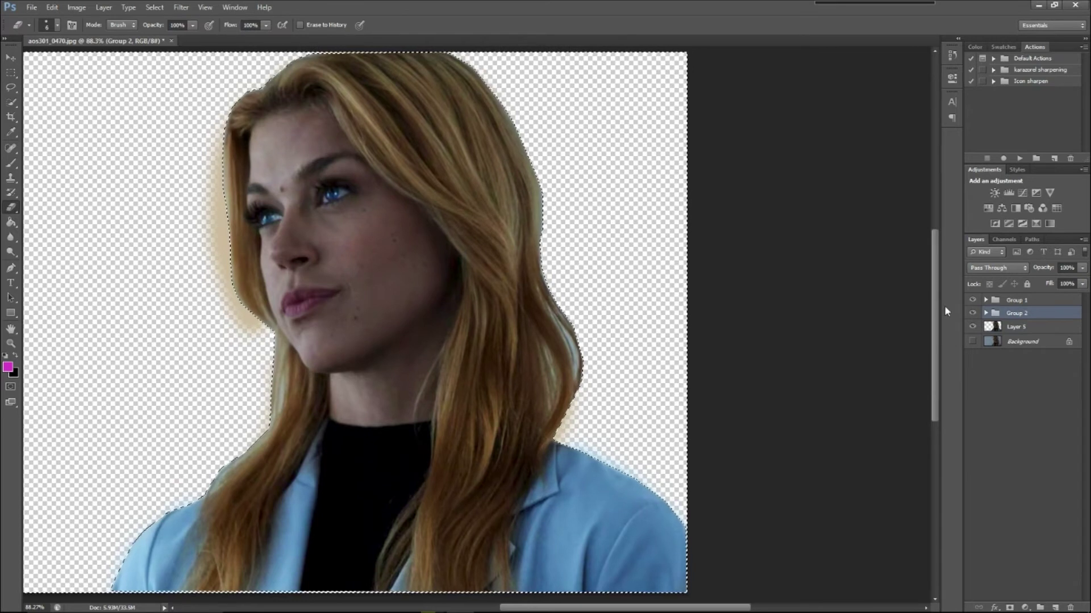
left_click(985, 313)
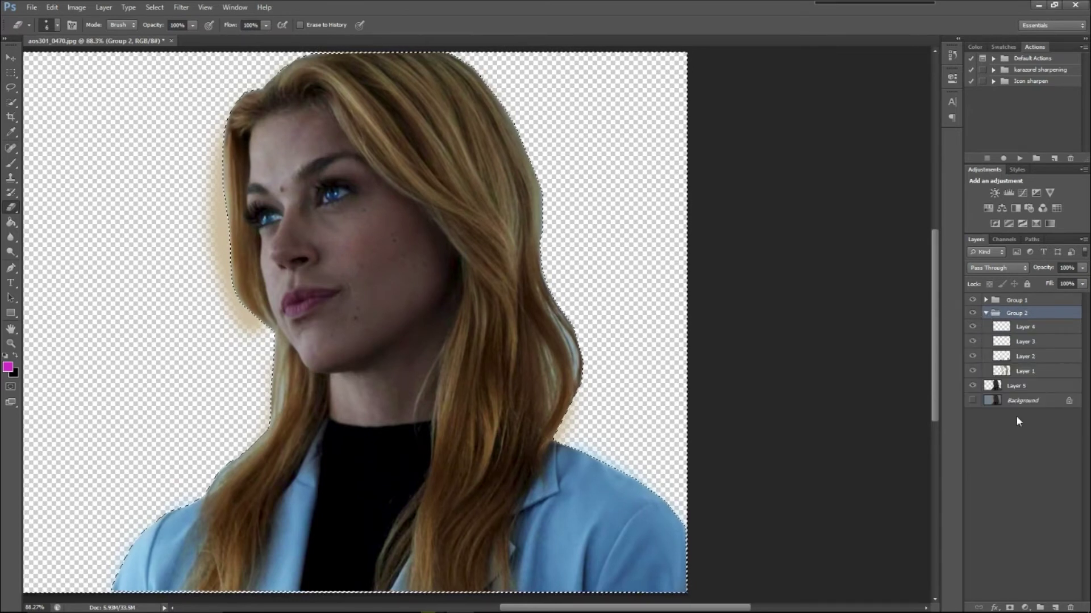
left_click(1040, 370)
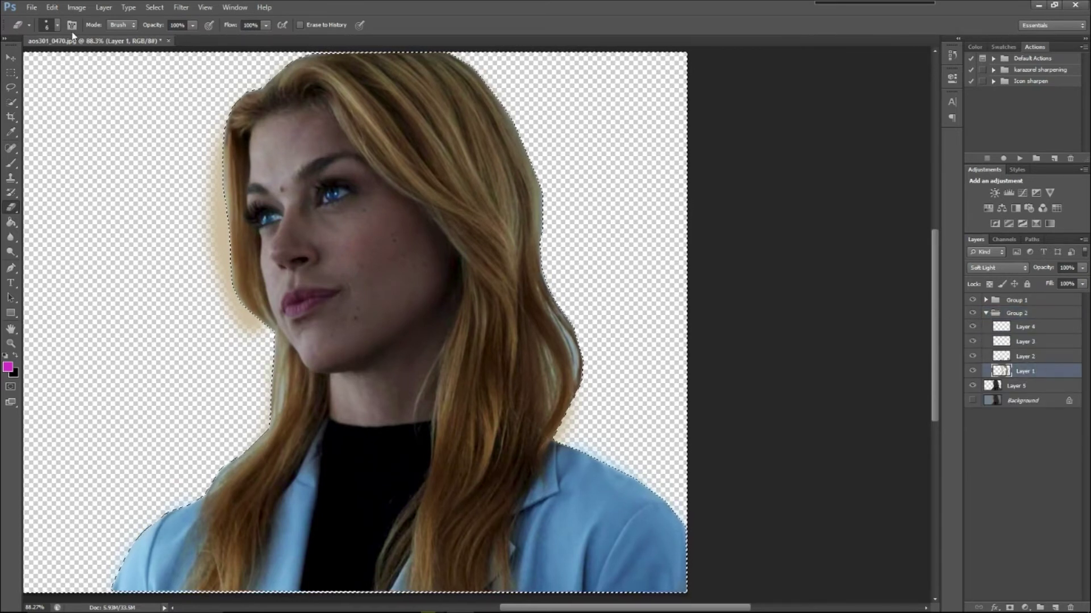
left_click(57, 25)
left_click_drag(87, 57, 101, 56)
left_click(207, 110)
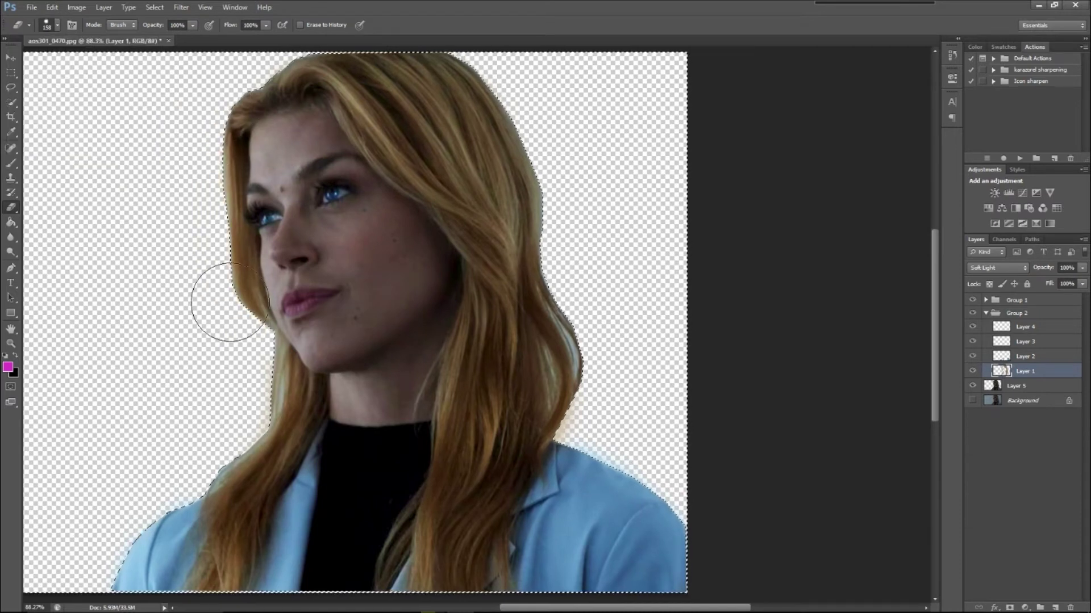
scroll(596, 329, "down", 1)
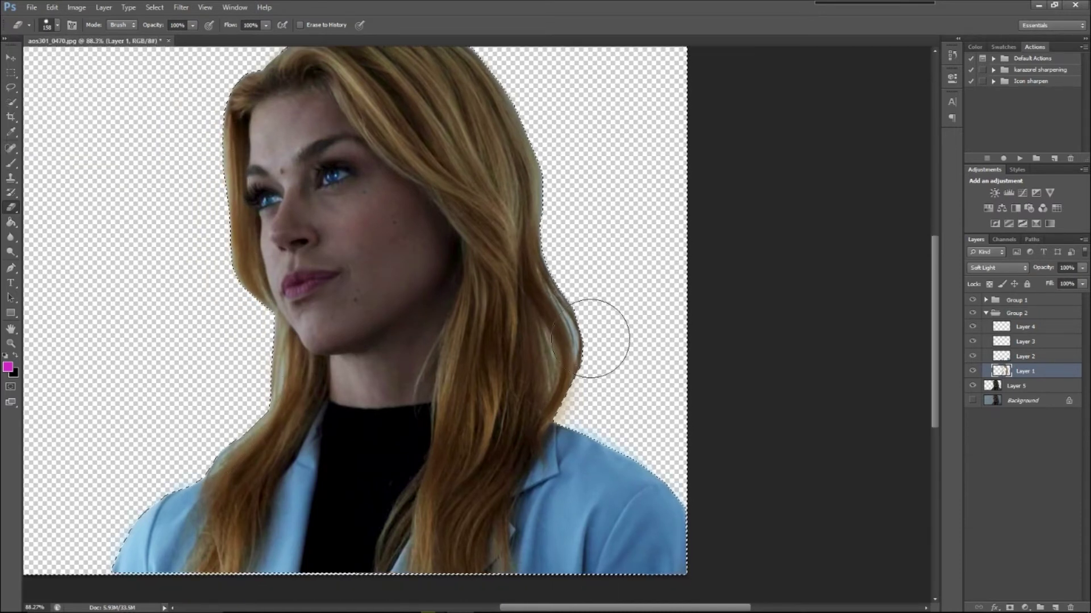
- Erase the colour spill outside the woman's outline on Layer 2, then deselect and collapse Group 2
left_click(1026, 358)
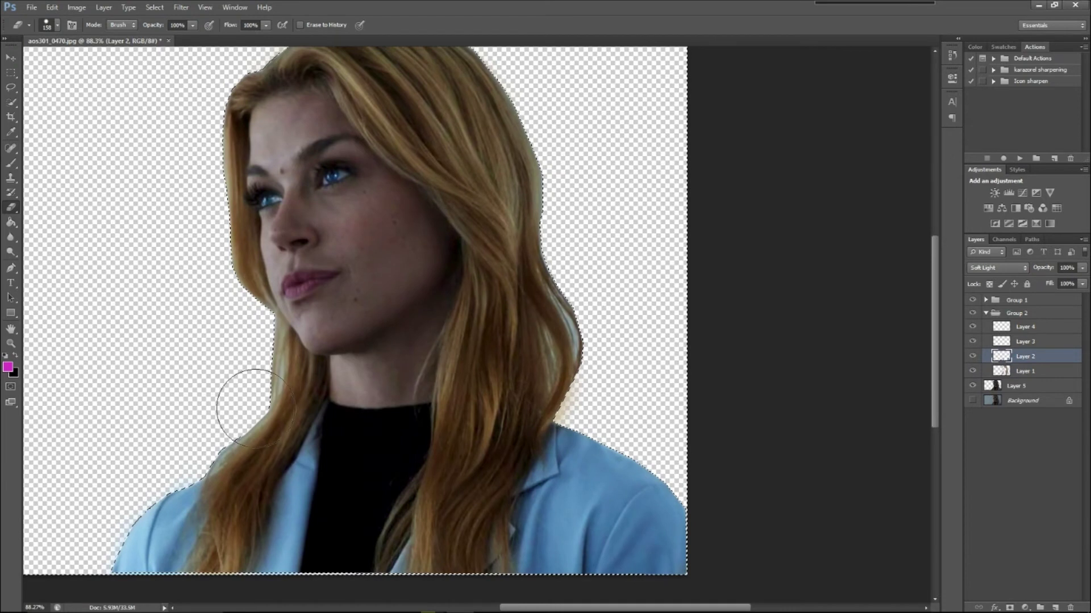
scroll(216, 307, "up", 2)
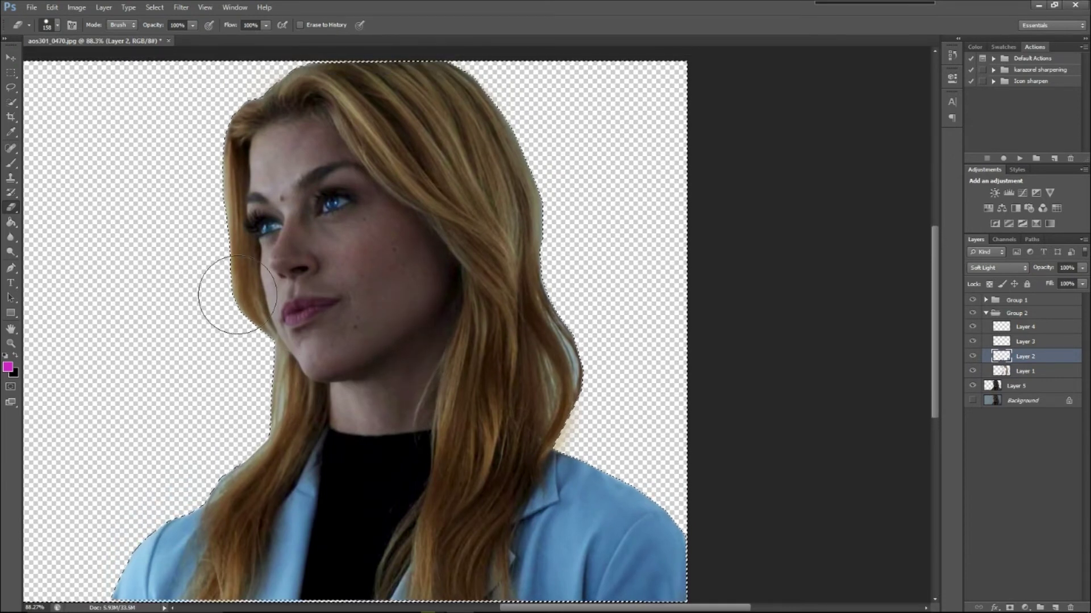
key("ctrl+d")
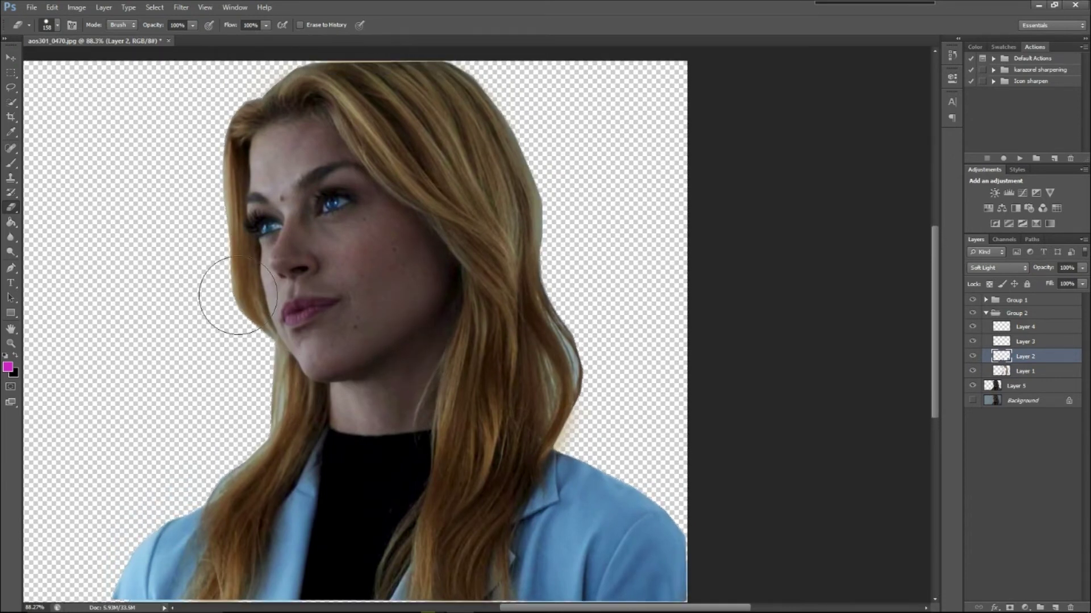
left_click(986, 314)
- Set up a square 100 x 100 px crop just inside the image edges and shift the woman into the frame
key("z")
left_click_drag(301, 328, 77, 214)
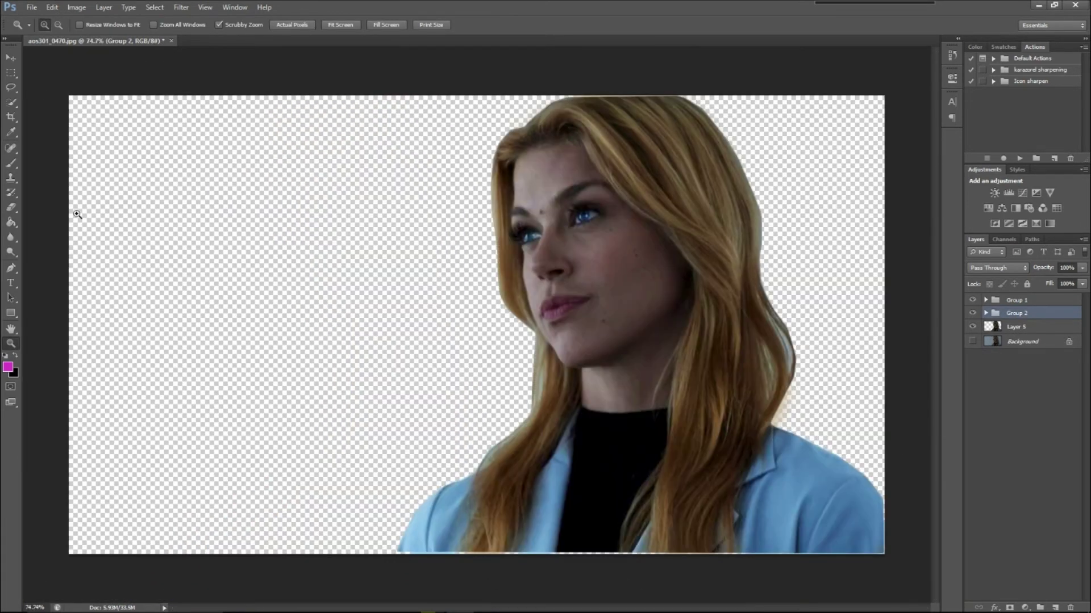
left_click(13, 117)
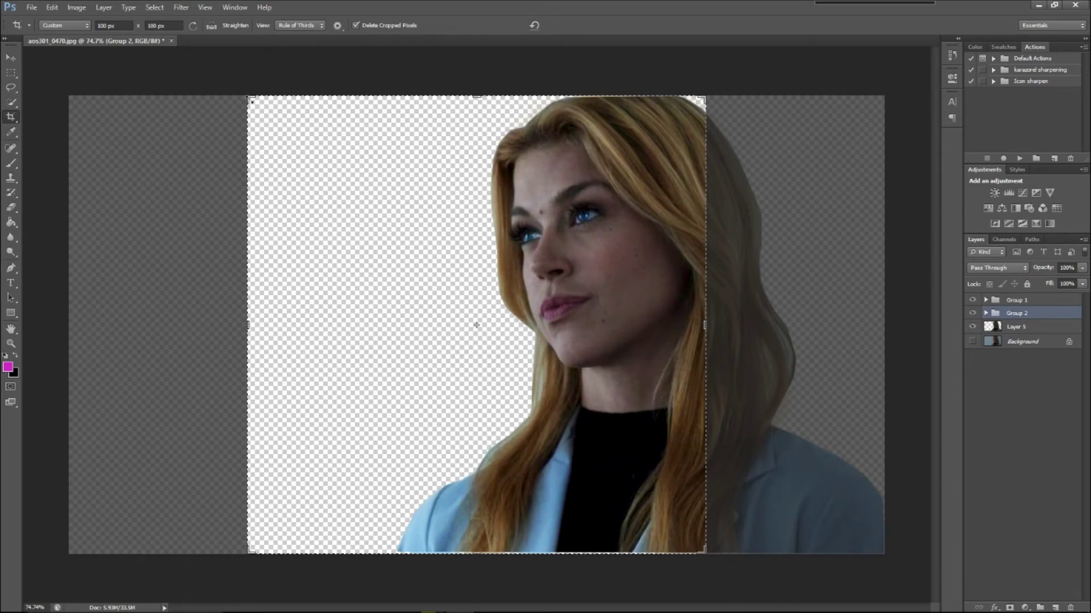
left_click_drag(254, 101, 259, 105)
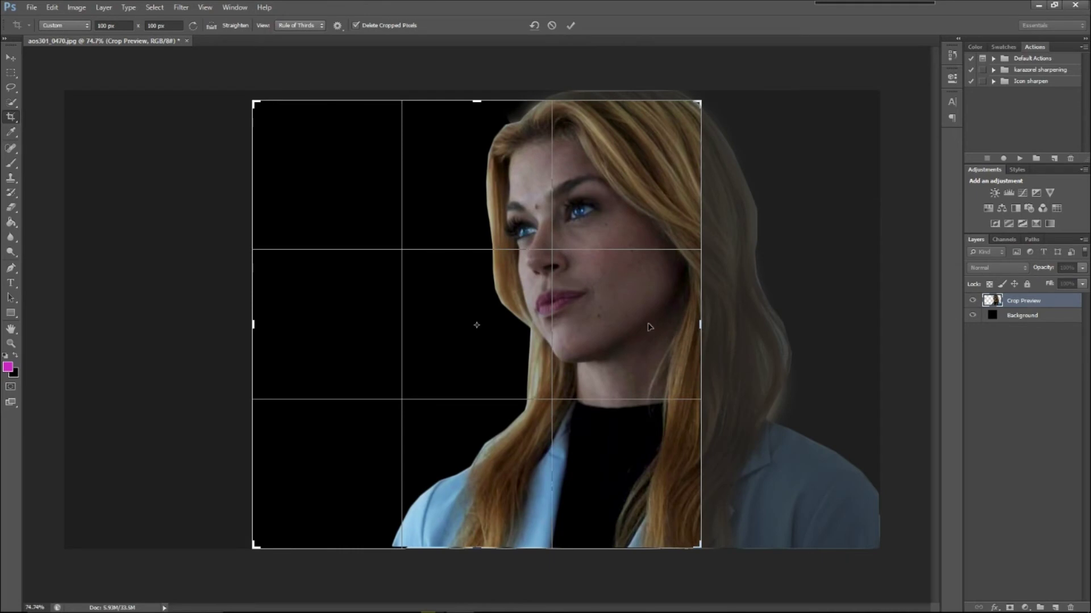
left_click_drag(648, 356, 500, 369)
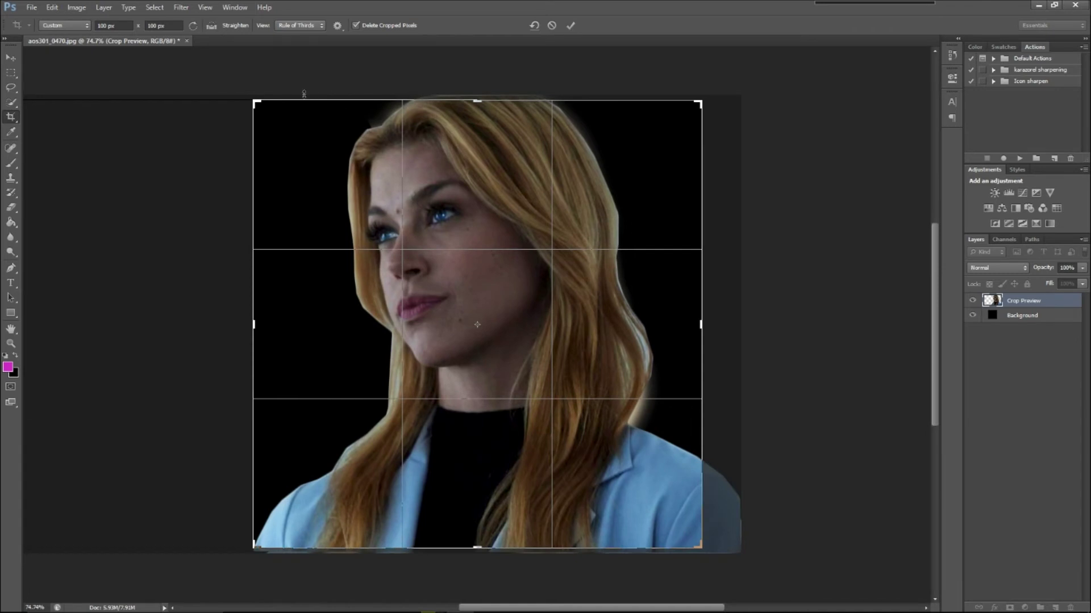
- Nudge the image leftward until the woman is centred in the crop frame, and apply the crop
key("Right")
key("Left")
key("shift+Left")
key("shift+Left")
key("Left")
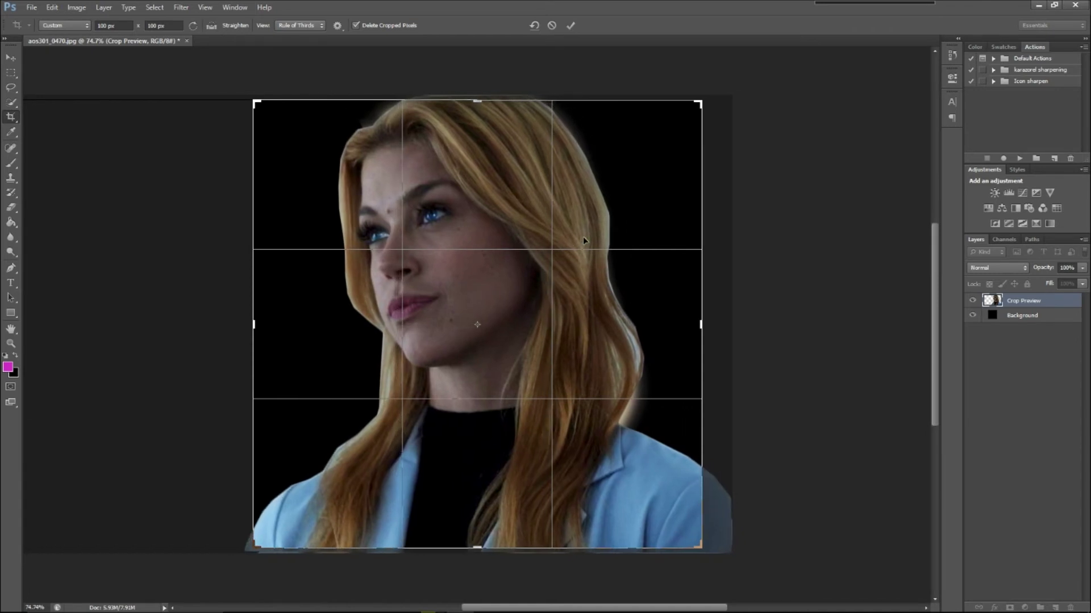
key("Right")
key("Left")
key("shift+Left")
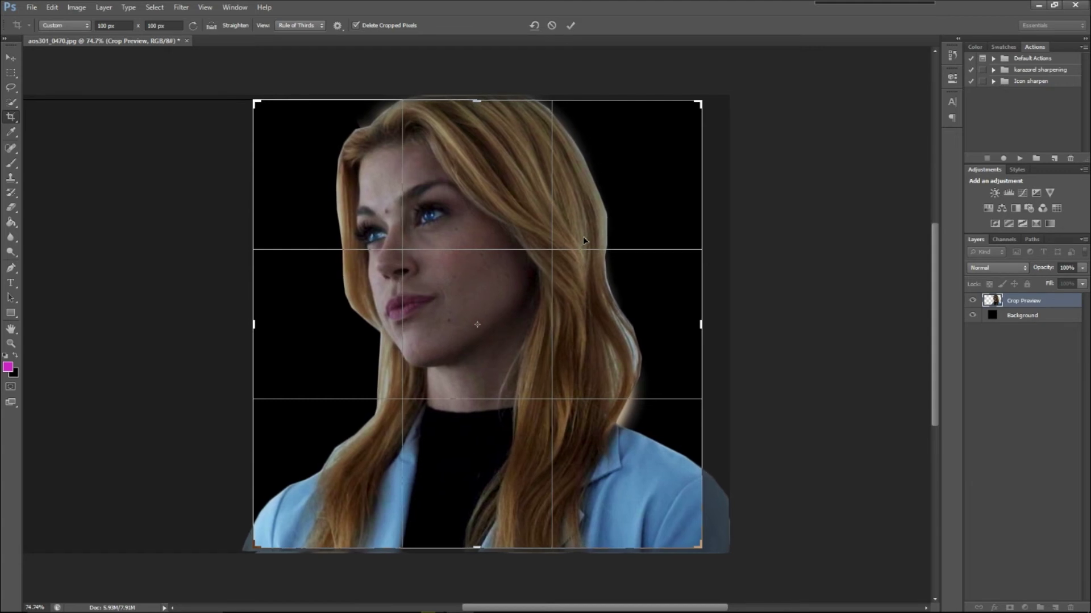
key("Left")
key("Left")
key("Left")
key("Return")
- View the icon at 100%, add a new layer directly above the Background layer and fill it with the magenta foreground colour
left_click(11, 343)
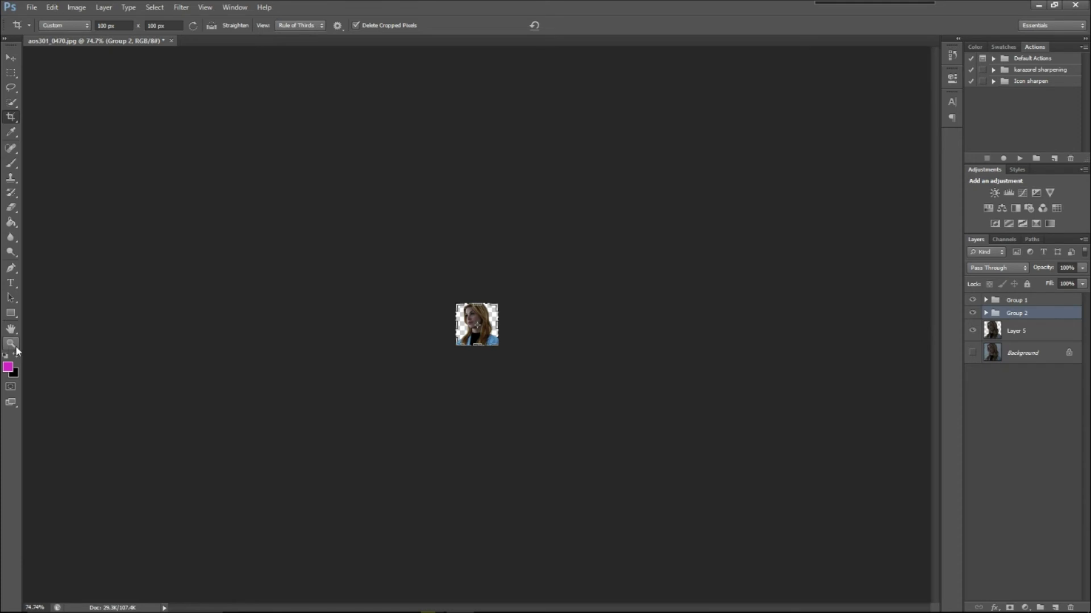
left_click(307, 25)
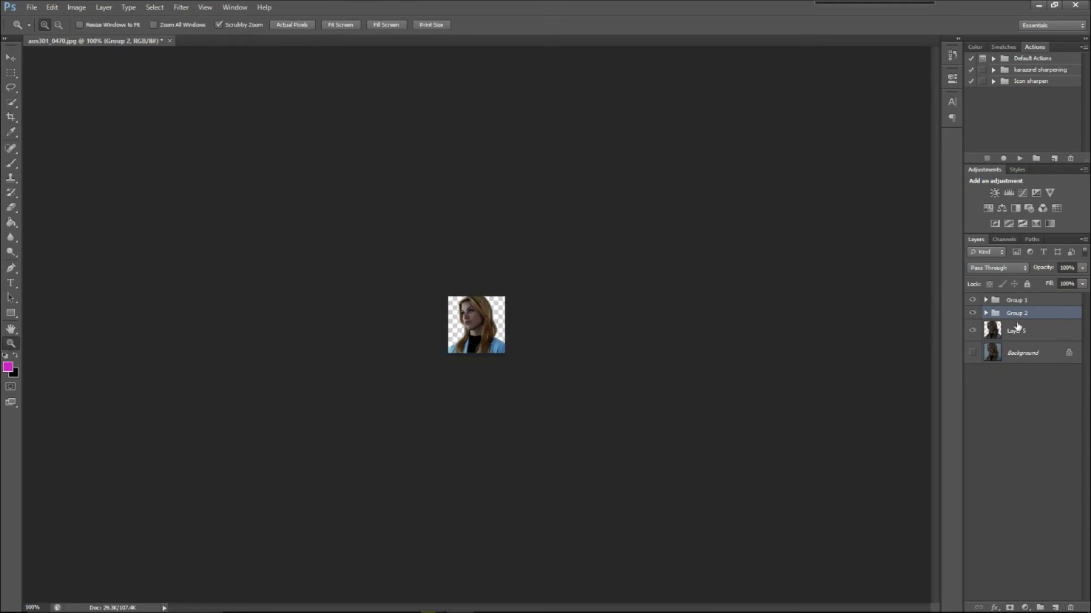
left_click(1025, 356)
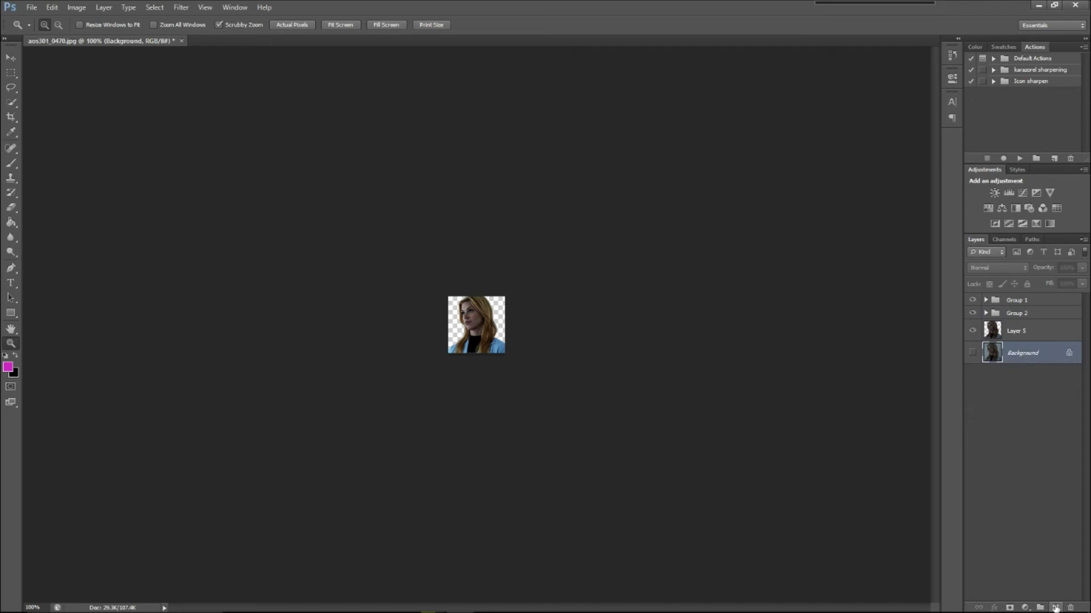
left_click(1055, 608)
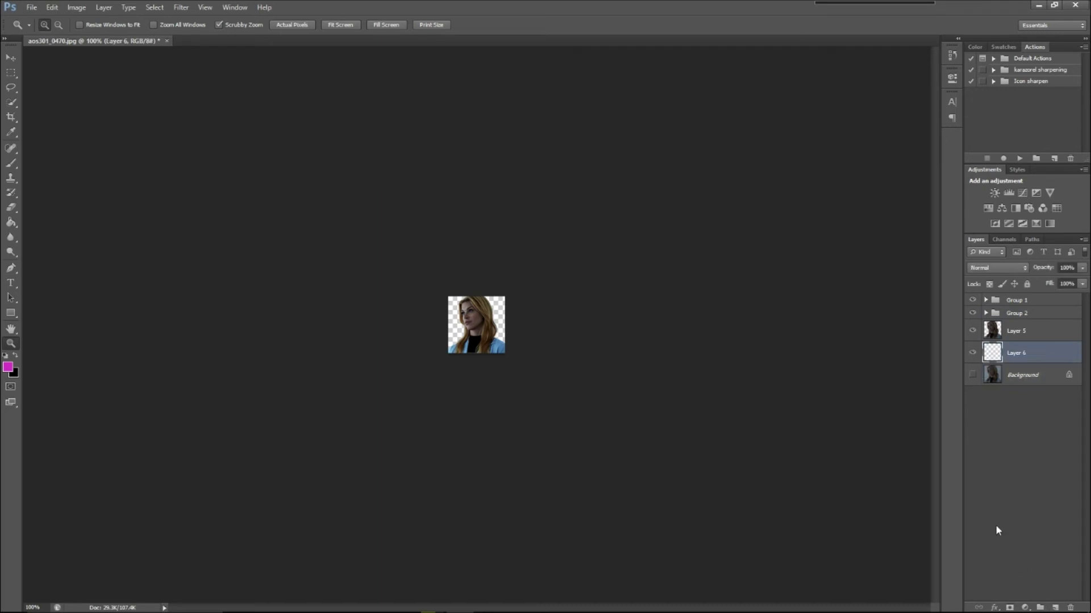
left_click(12, 224)
left_click(454, 314)
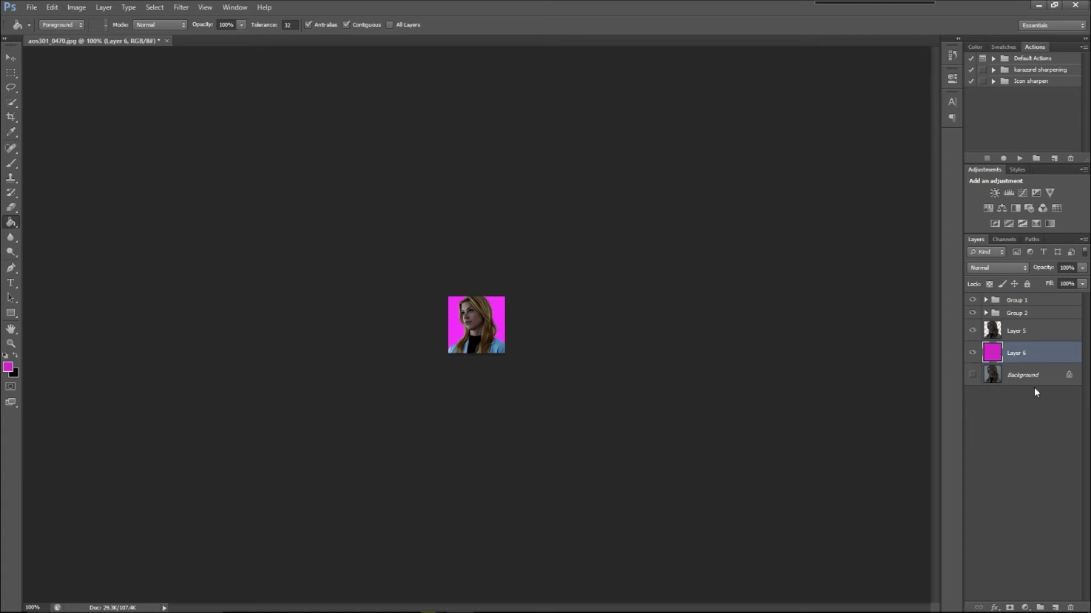
- Add a Gradient Overlay to the magenta layer and set its black stop to a medium blue sampled from the jacket
double_click(1035, 355)
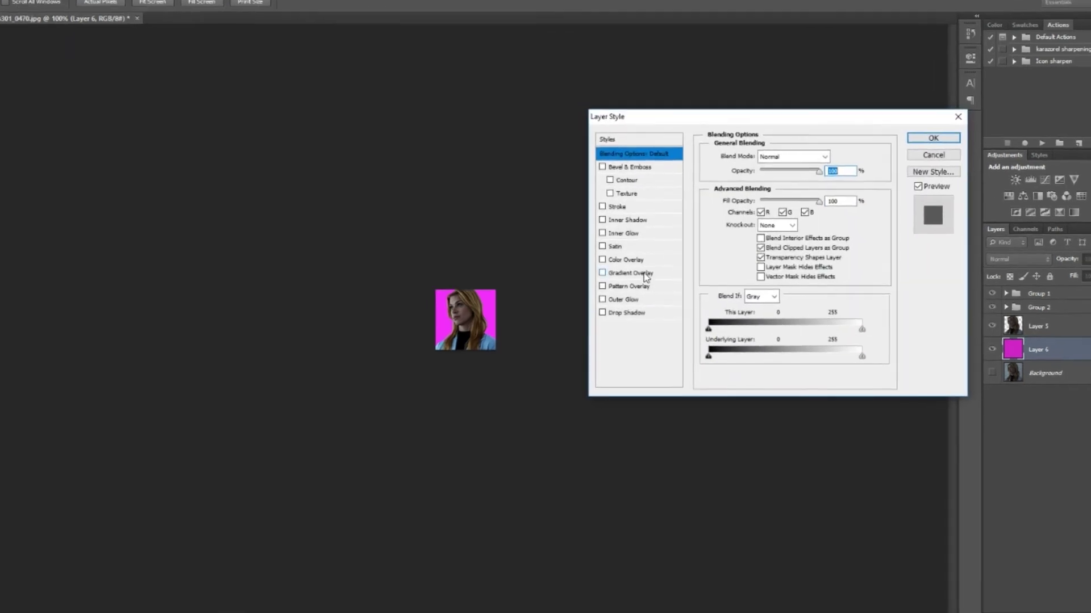
left_click(646, 275)
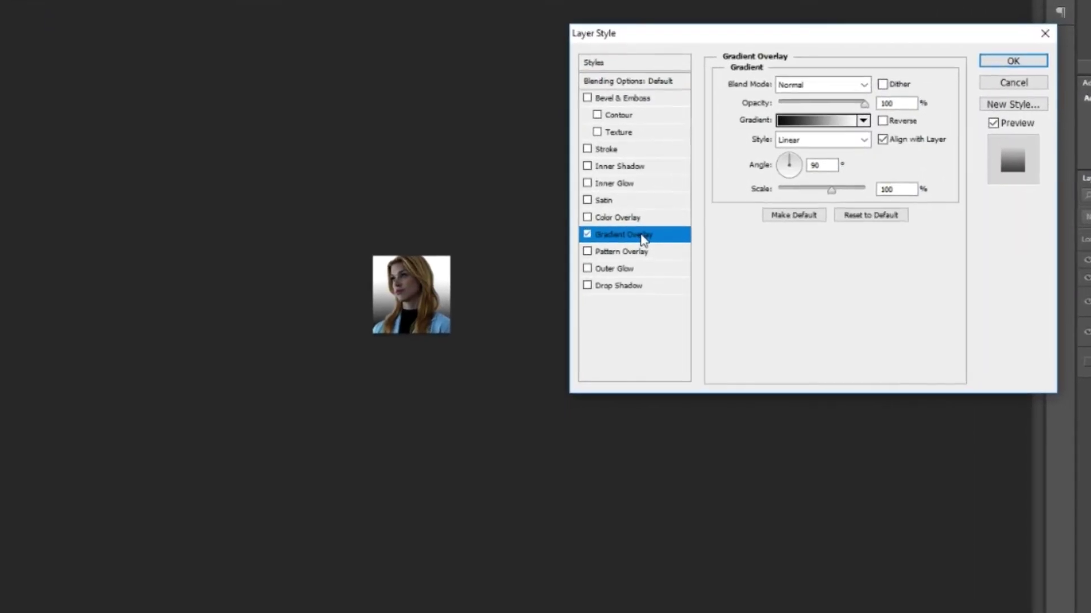
left_click(827, 113)
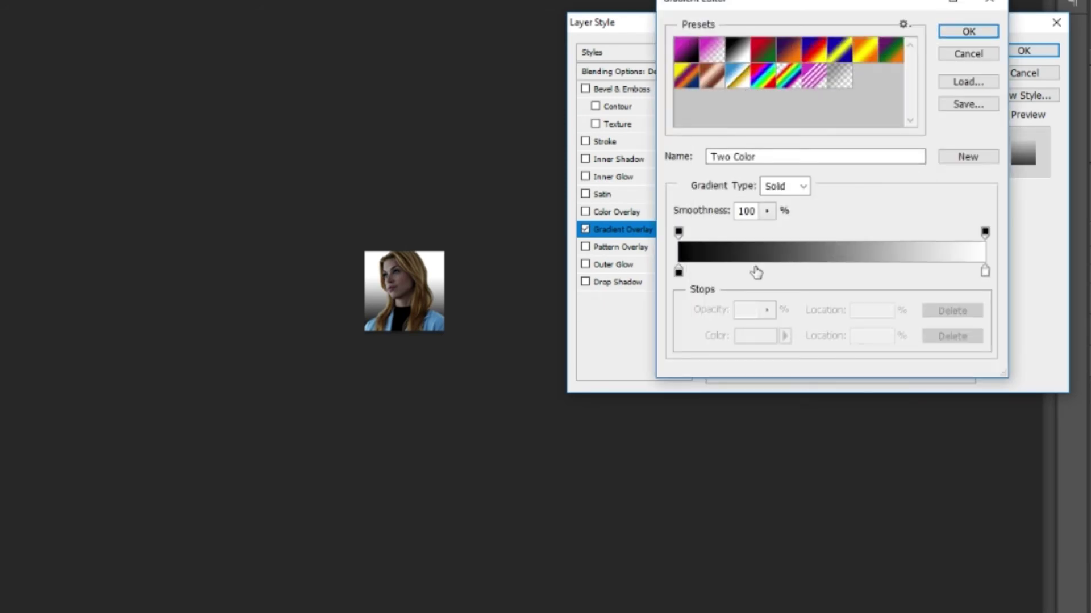
left_click(679, 274)
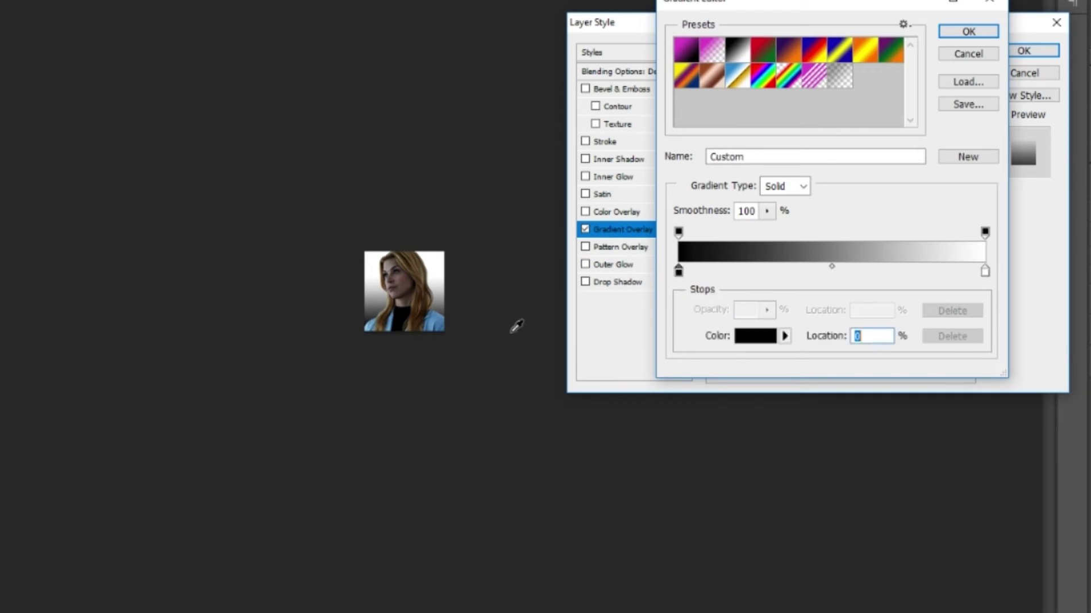
left_click(445, 319)
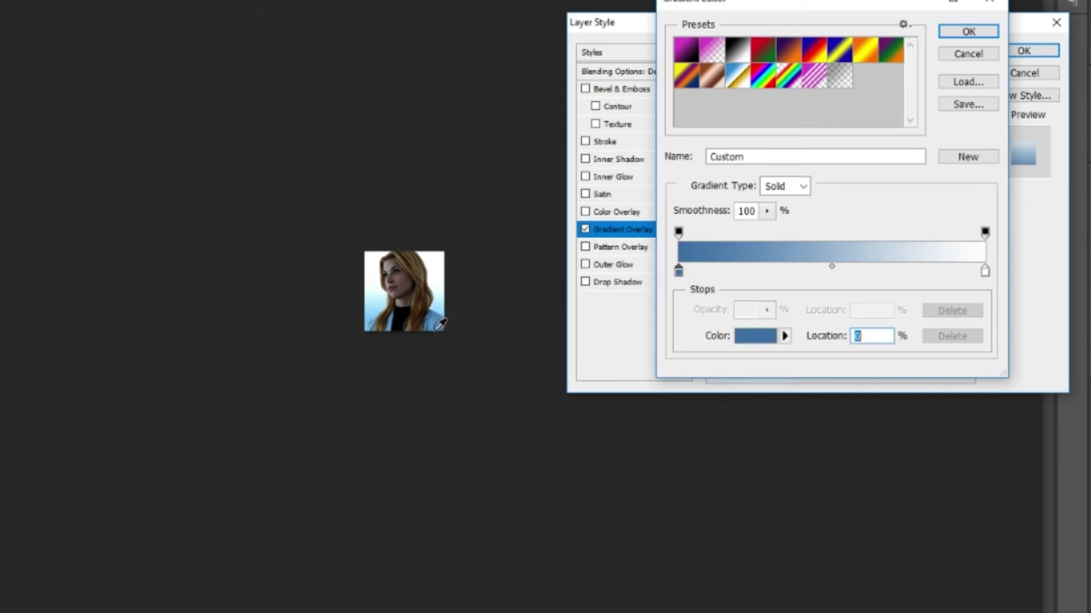
left_click(438, 328)
left_click(441, 317)
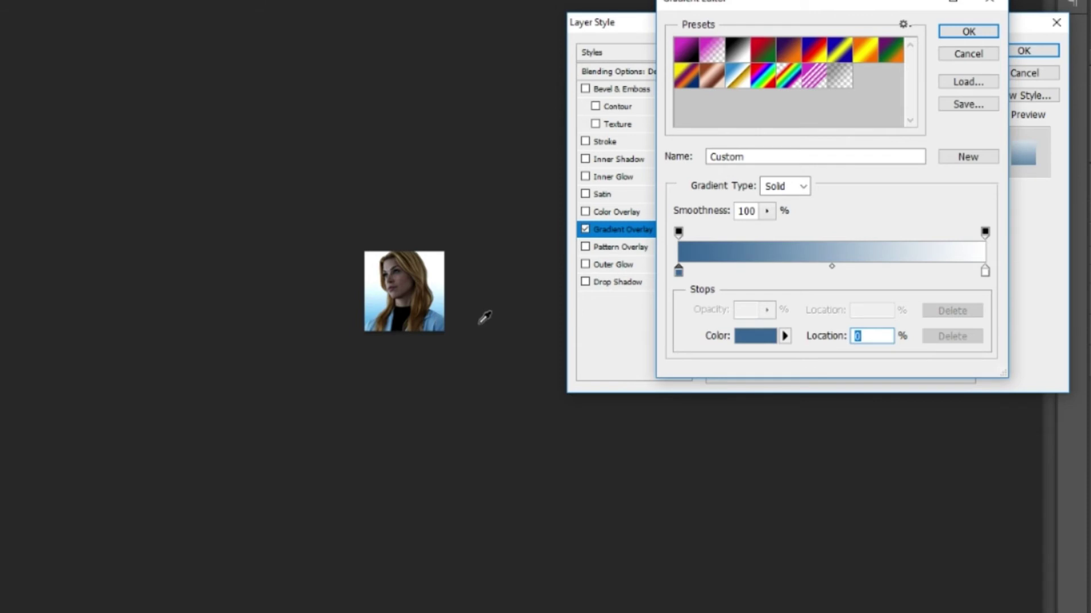
- Change the gradient's white end stop to a light blue based on the jacket colour
left_click(984, 272)
left_click(756, 336)
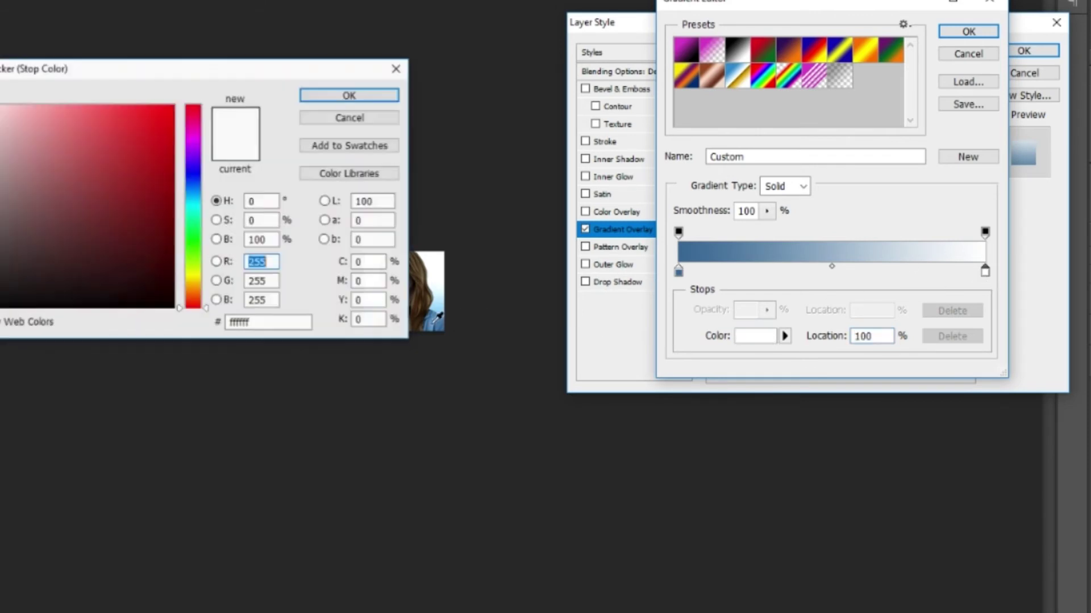
left_click(451, 318)
left_click_drag(29, 113, 37, 108)
left_click(349, 95)
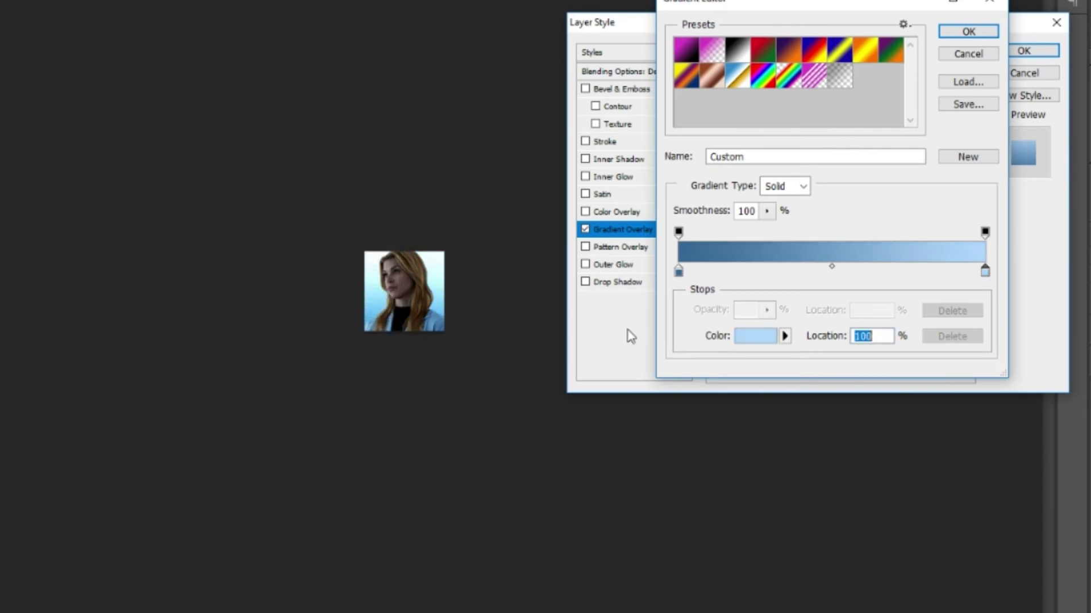
- Darken the gradient's starting stop to a deep navy blue and accept the edited gradient
left_click(678, 271)
left_click(744, 336)
left_click_drag(102, 188, 139, 233)
left_click(341, 97)
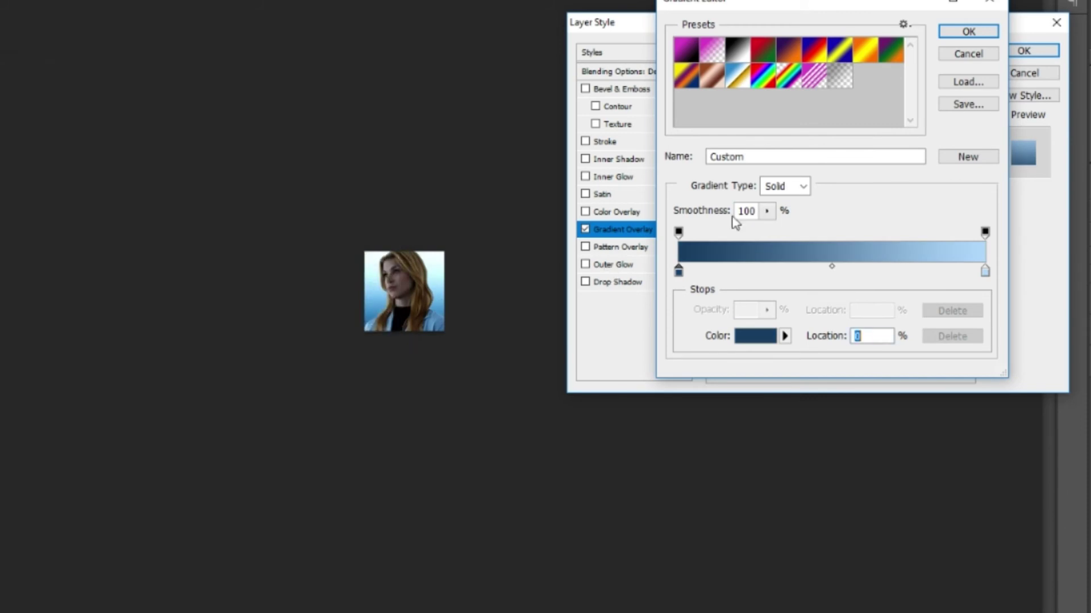
left_click(968, 31)
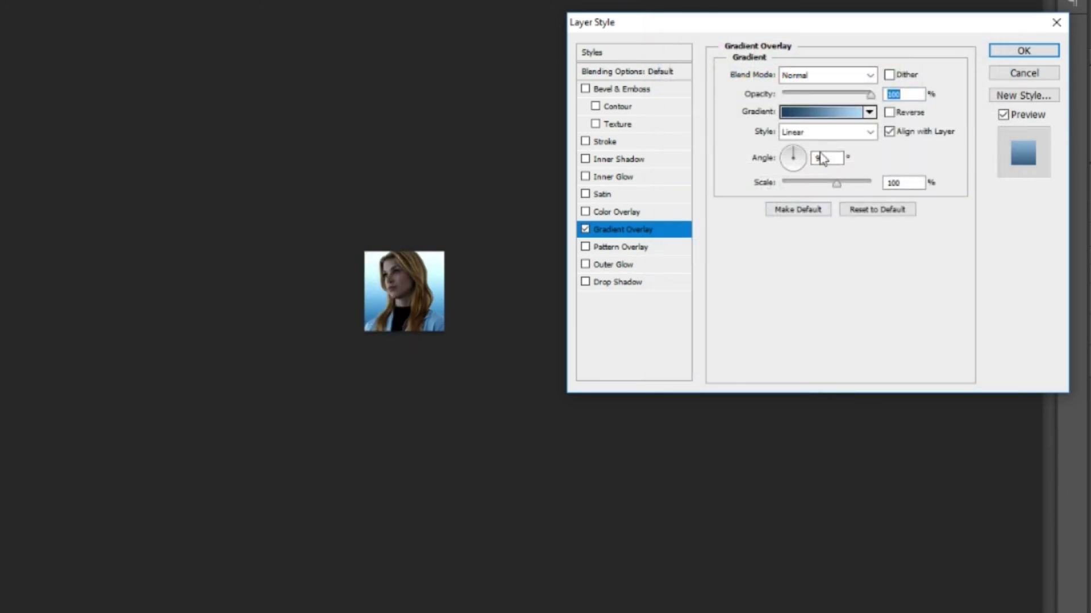
- Tilt the Gradient Overlay's angle slightly, increase its scale above 100% and accept the layer style
left_click_drag(791, 152, 791, 152)
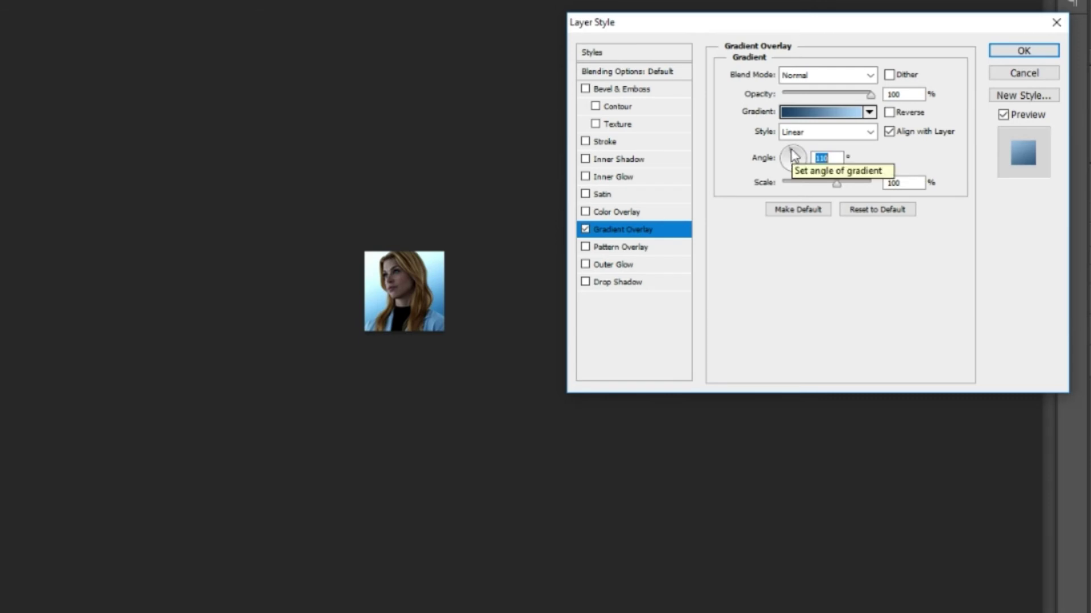
left_click_drag(791, 150, 793, 152)
mouse_move(838, 184)
left_mouse_down()
mouse_move(872, 185)
mouse_move(858, 185)
left_mouse_up()
left_click(1013, 54)
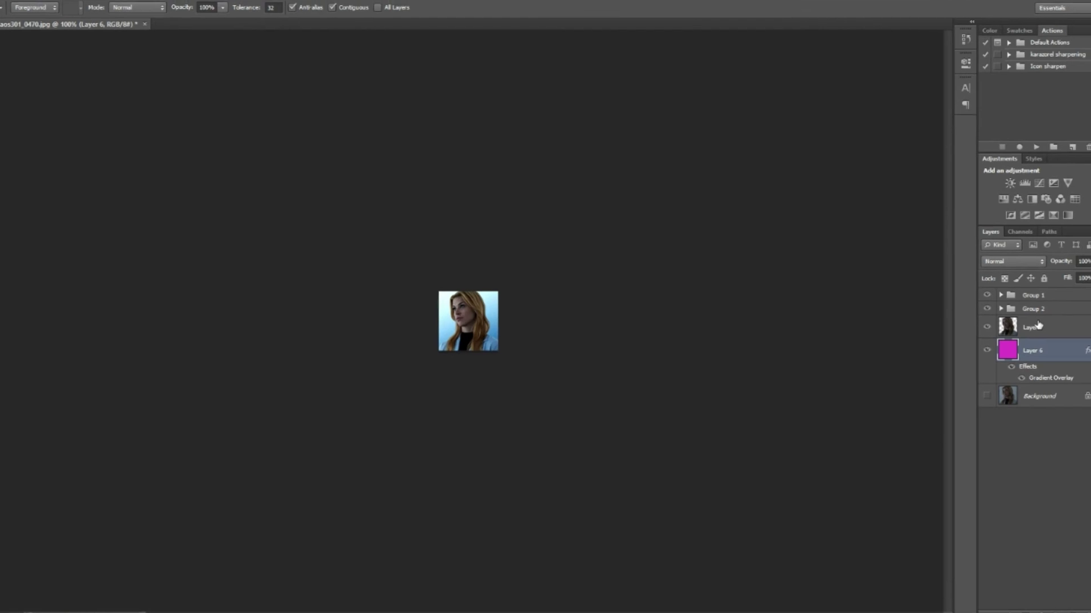
- Add a Brightness/Contrast adjustment above Vibrance 1 in Group 1 with brightness set to 51
left_click(985, 300)
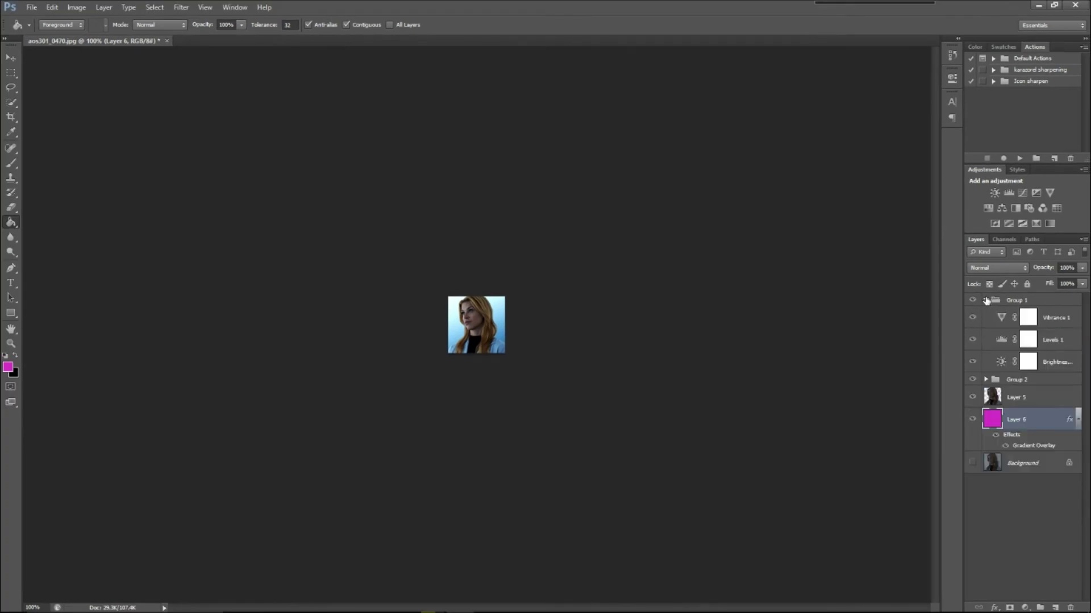
left_click(1055, 322)
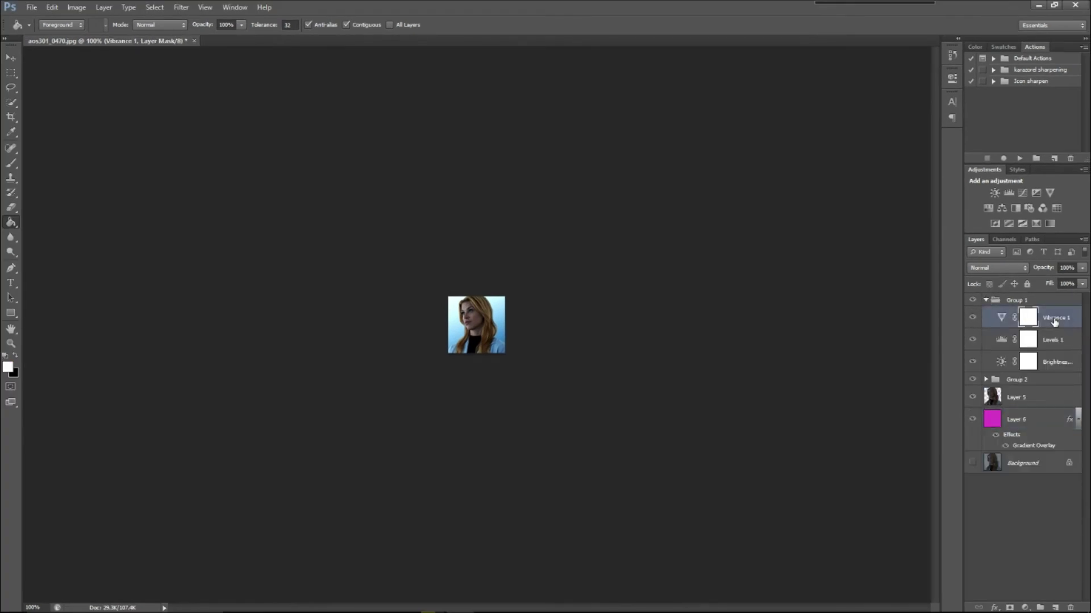
left_click(995, 193)
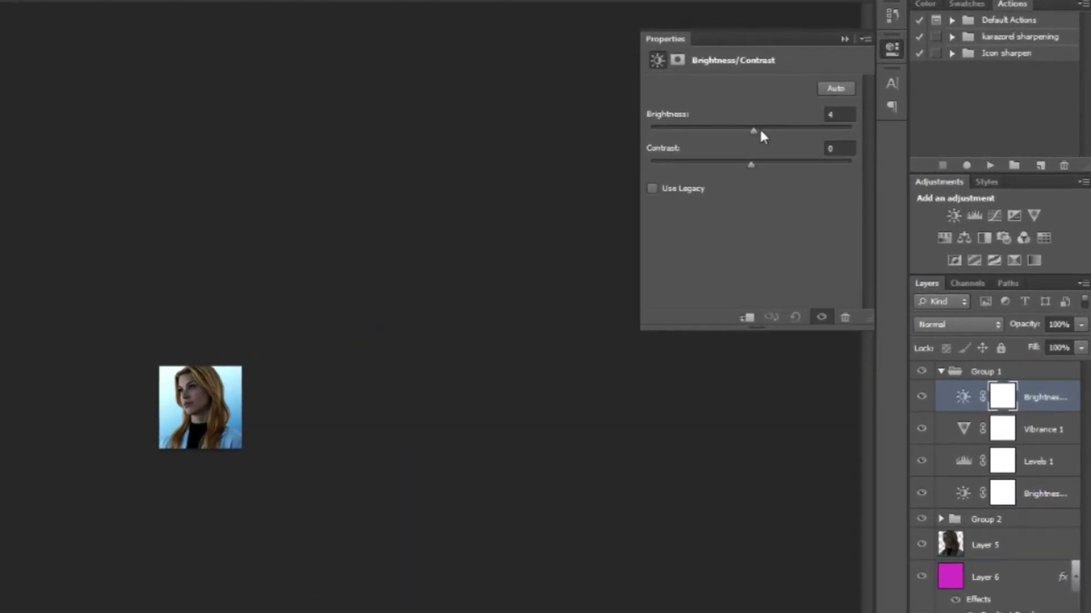
left_click_drag(762, 136, 785, 135)
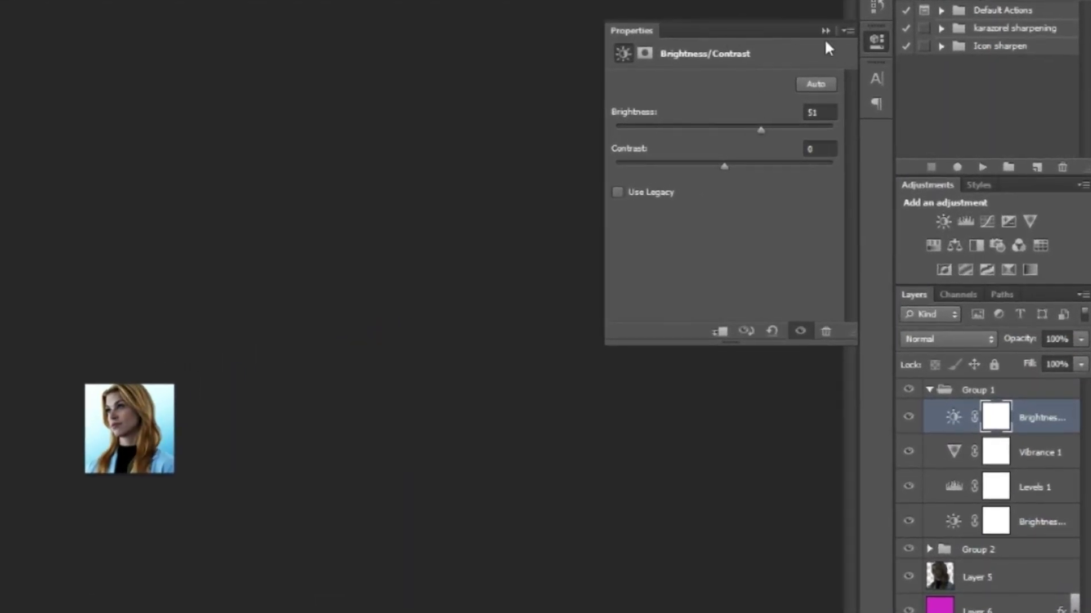
- Add a Levels adjustment at the top of Group 1 with input levels 3, 1.12 and 240
left_click(966, 222)
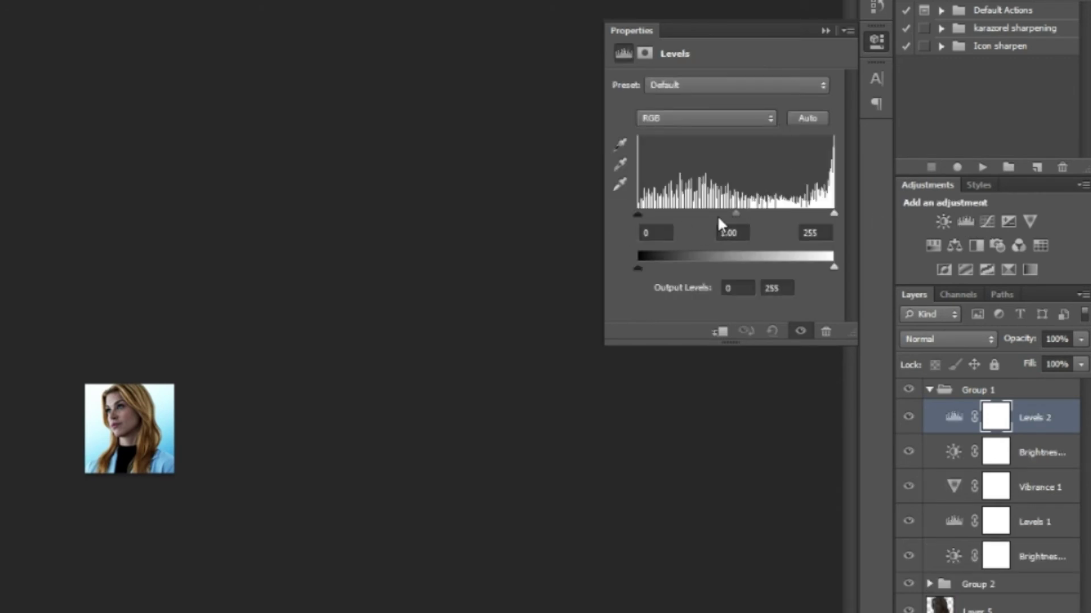
left_click_drag(735, 214, 727, 215)
left_click_drag(638, 214, 644, 214)
left_click_drag(833, 215, 822, 214)
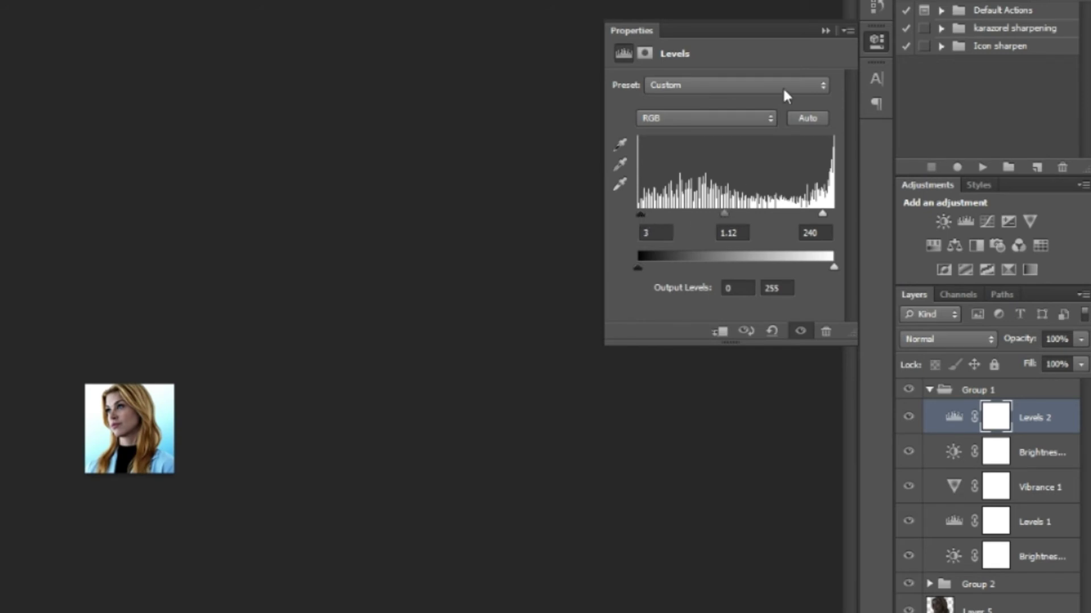
left_click(824, 32)
- Add a Curves adjustment at the top of Group 1 and raise the midtones of the RGB curve slightly
left_click(986, 222)
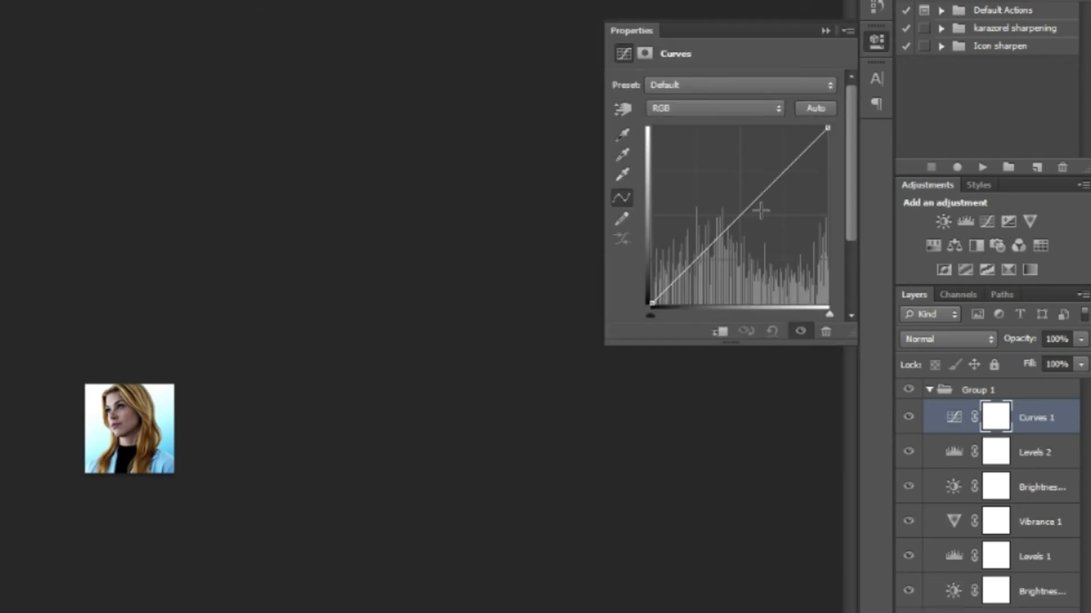
mouse_move(731, 200)
left_mouse_down()
mouse_move(721, 188)
mouse_move(734, 209)
left_mouse_up()
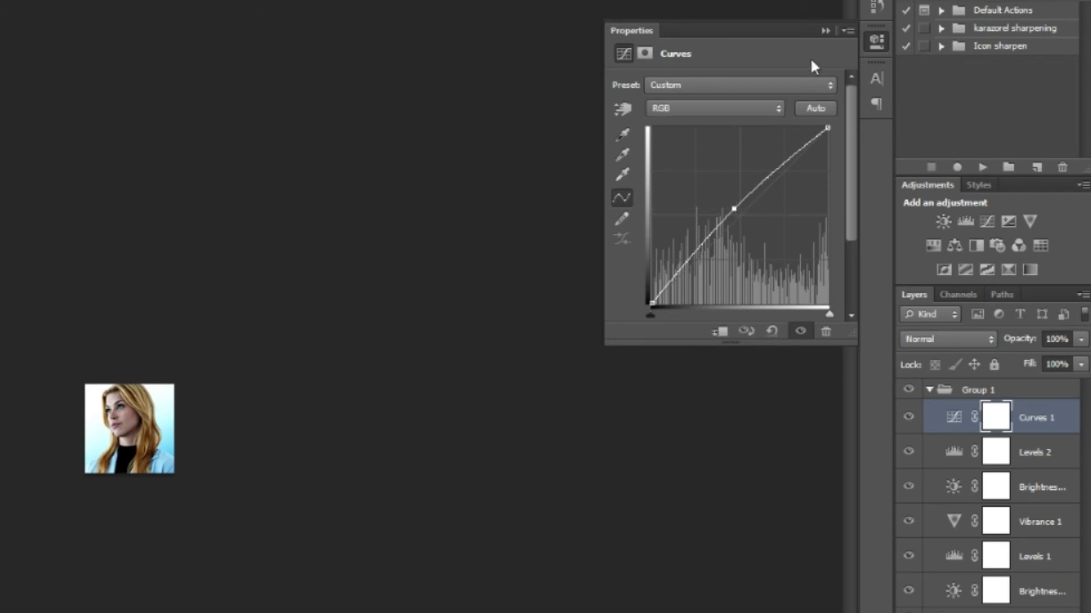
left_click(821, 31)
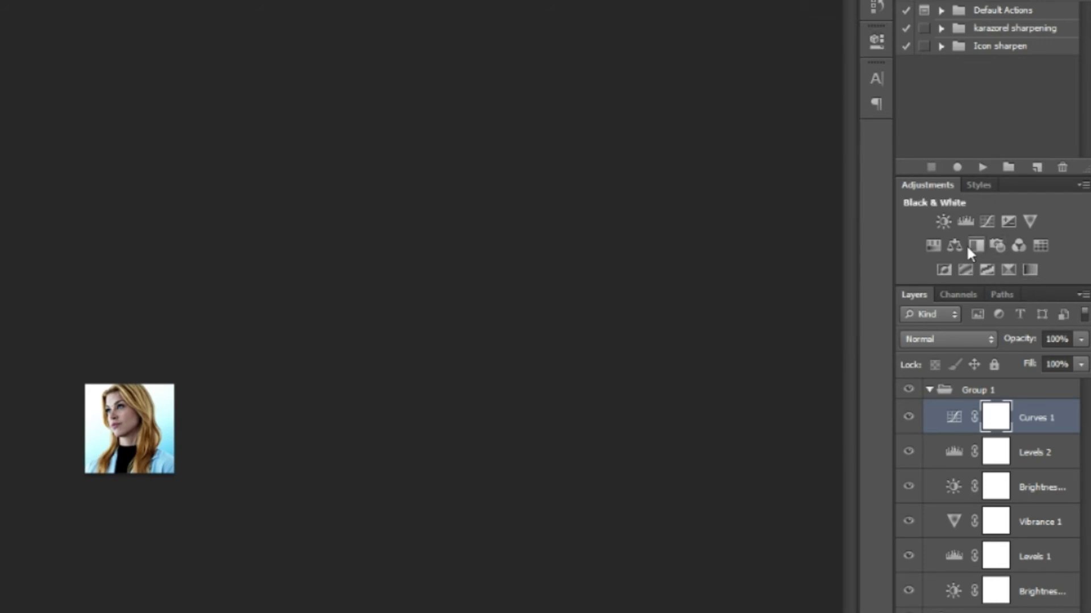
- Add a Hue/Saturation adjustment above the Curves layer with saturation +9 and lightness +3
left_click(933, 245)
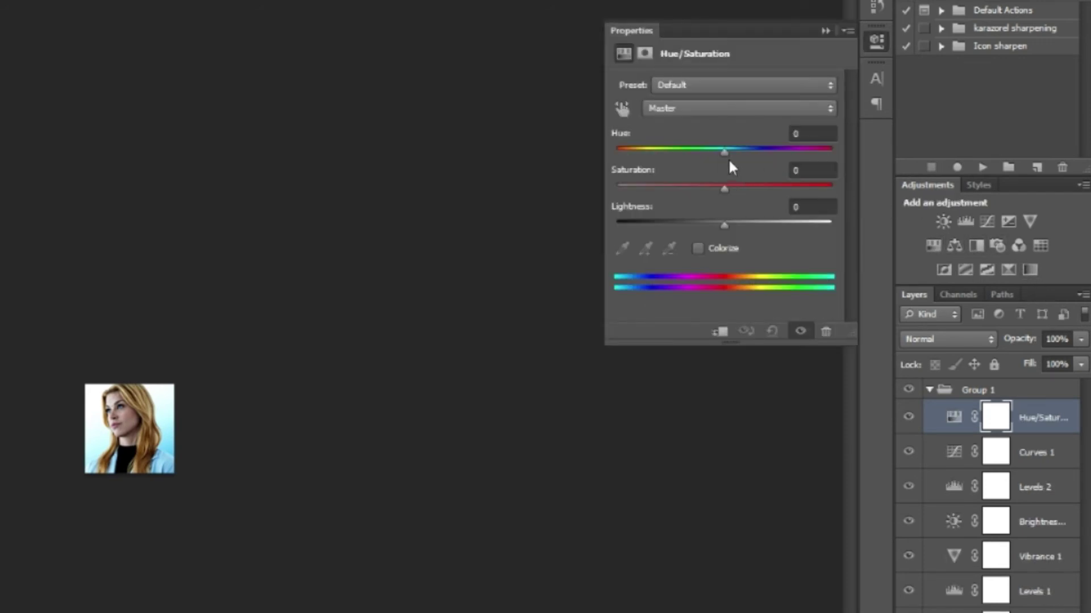
left_click_drag(724, 187, 728, 225)
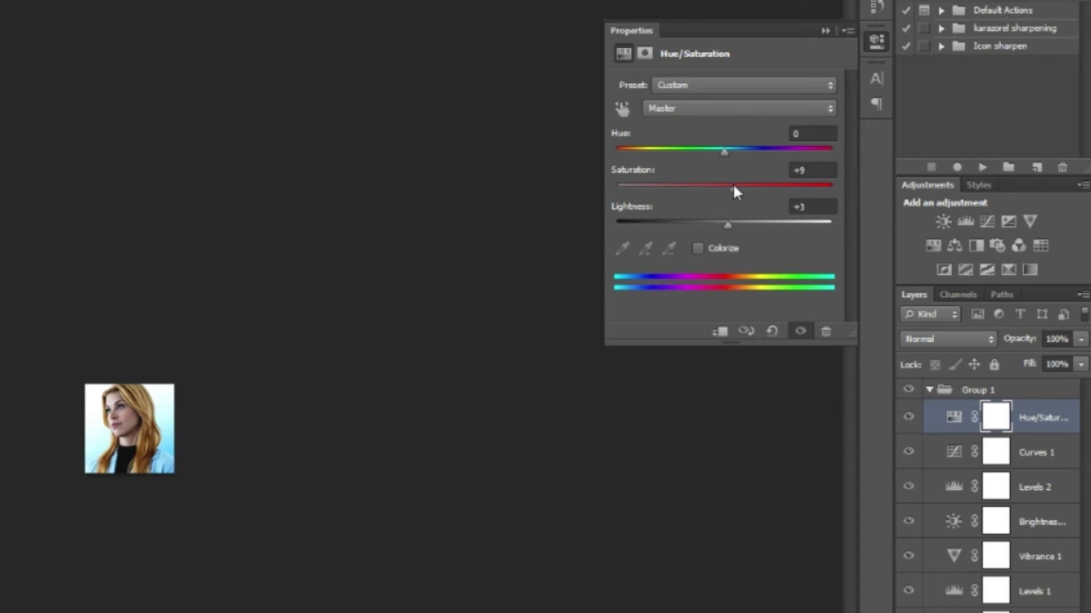
left_click(823, 32)
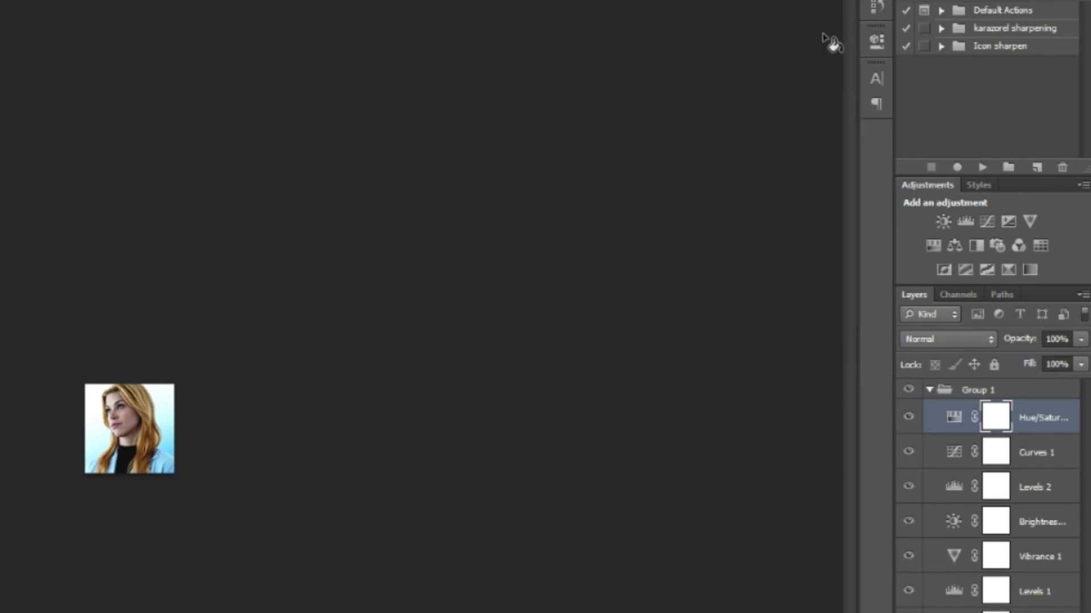
- Add another Levels adjustment above Hue/Saturation with black input 10 and midtones 0.84, and collapse Group 1
left_click(965, 221)
left_click_drag(735, 212, 746, 213)
left_click_drag(638, 214, 646, 214)
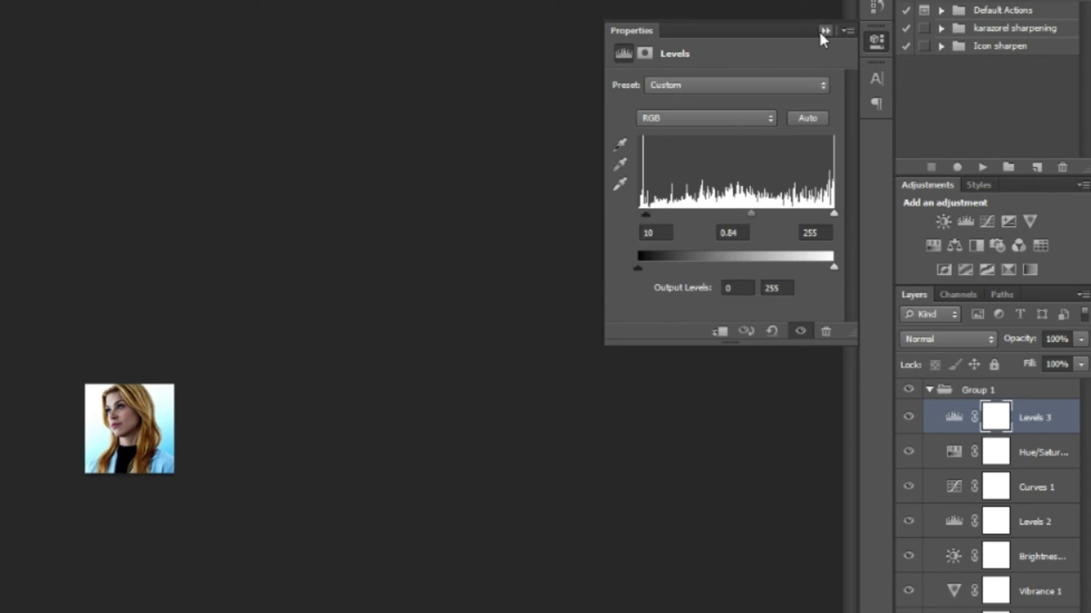
left_click(821, 32)
left_click(929, 390)
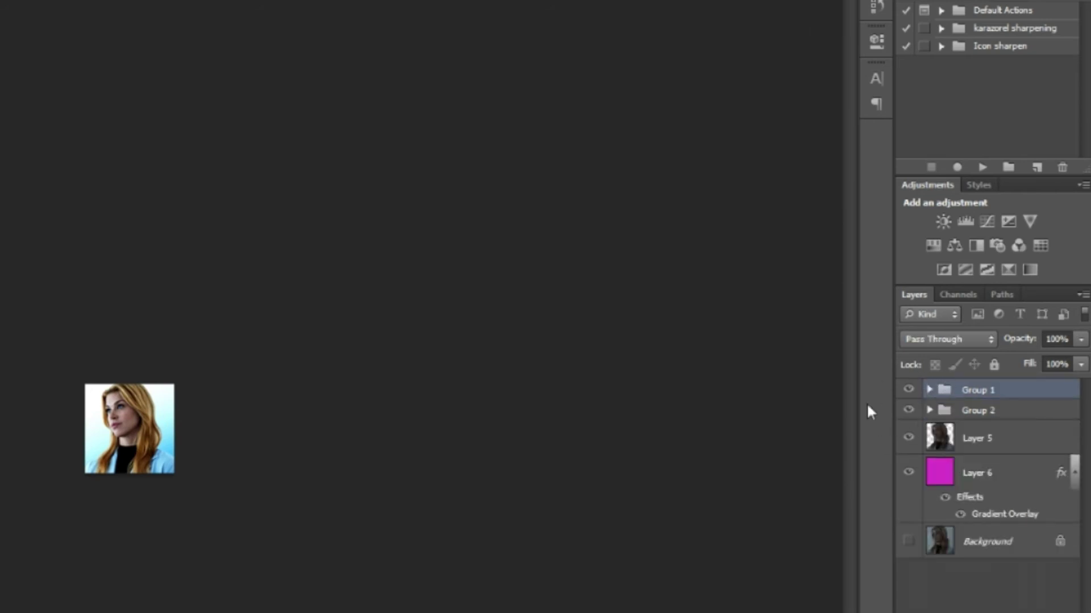
left_click(928, 389)
left_click(929, 390)
- Darken the gradient background with a Brightness/Contrast adjustment directly above Layer 6, setting brightness to -64
left_click(972, 472)
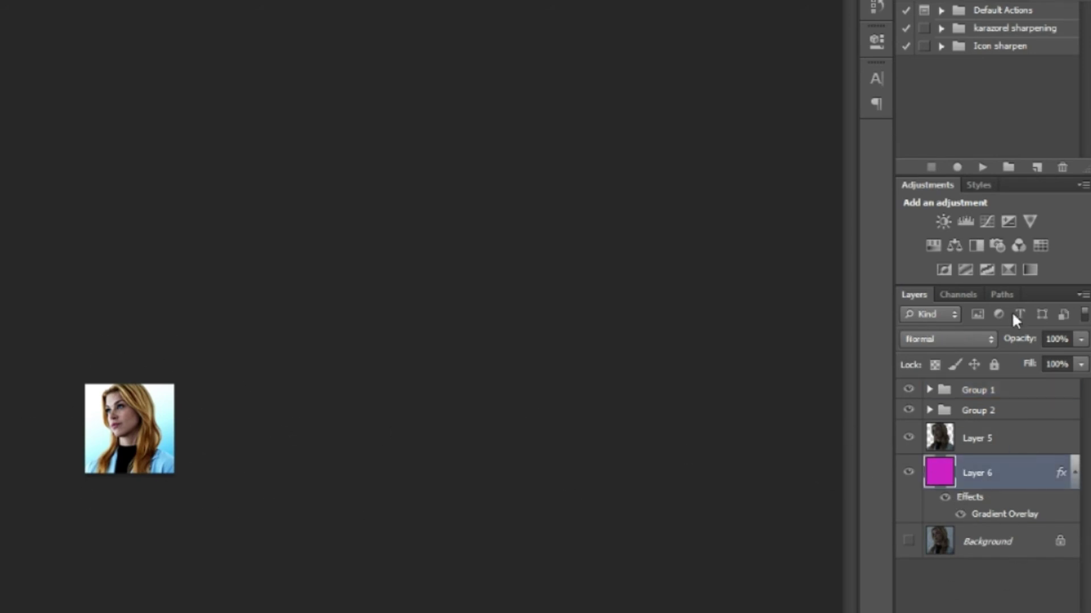
left_click(943, 221)
left_click_drag(702, 132, 687, 127)
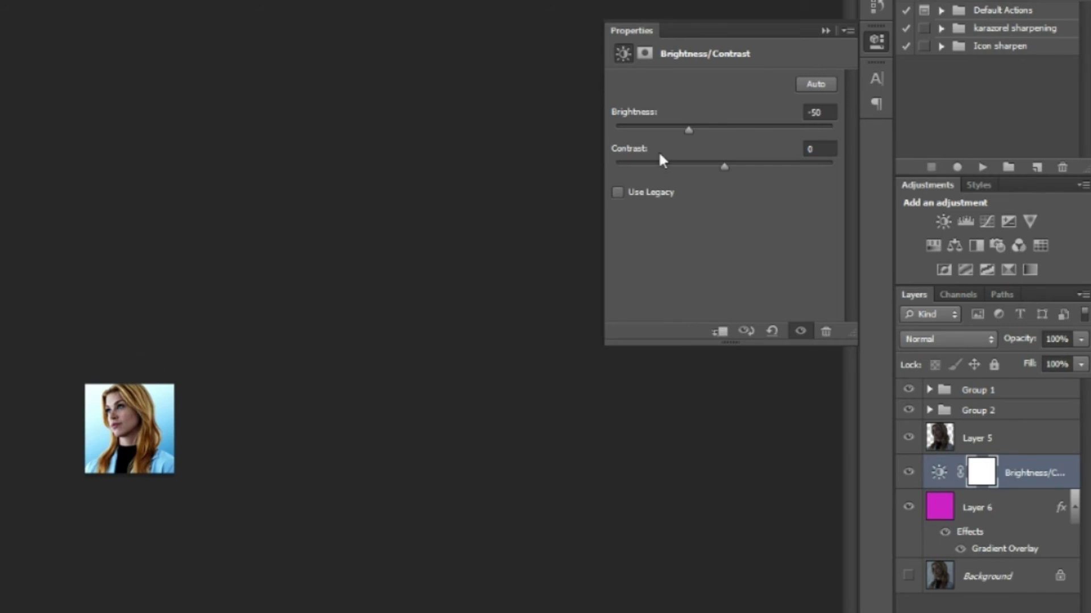
mouse_move(686, 130)
left_mouse_down()
mouse_move(650, 129)
mouse_move(679, 131)
left_mouse_up()
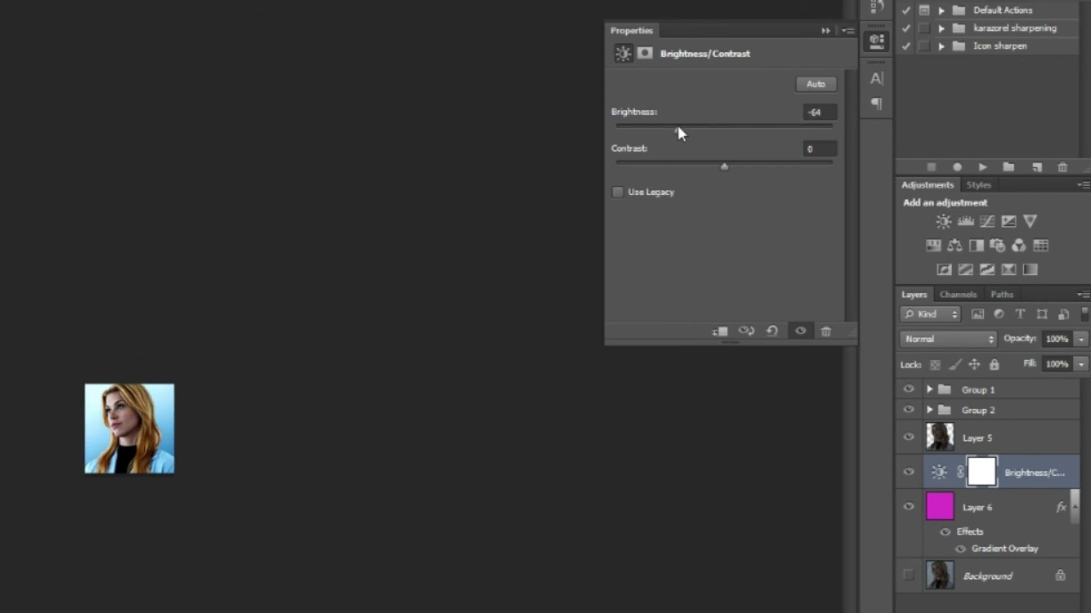
left_click(826, 31)
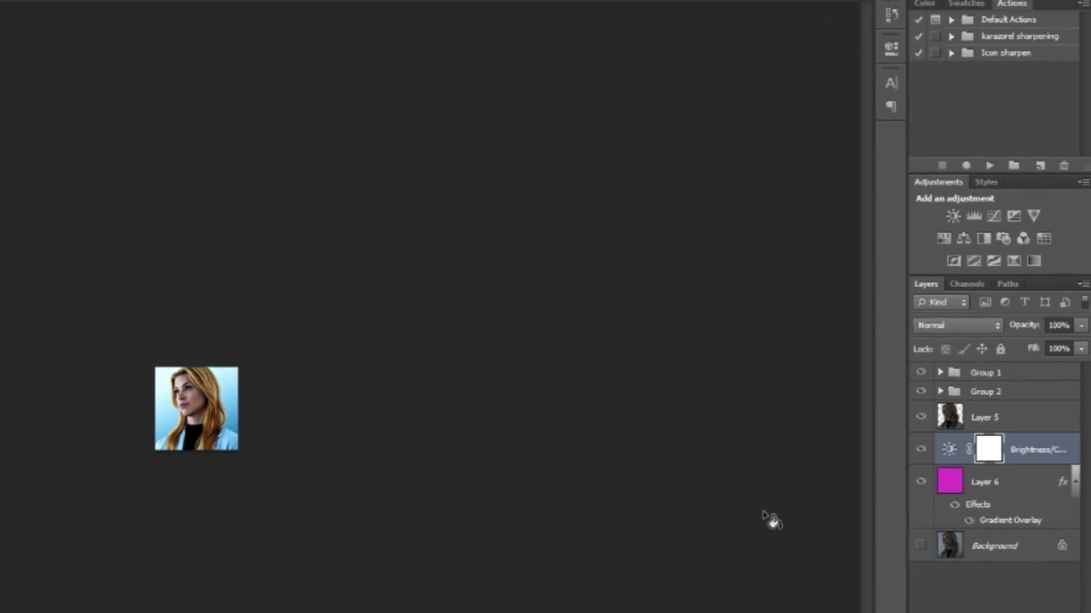
- Rename the cut-out portrait layer, Layer 5, as Layer 1
left_click(1024, 397)
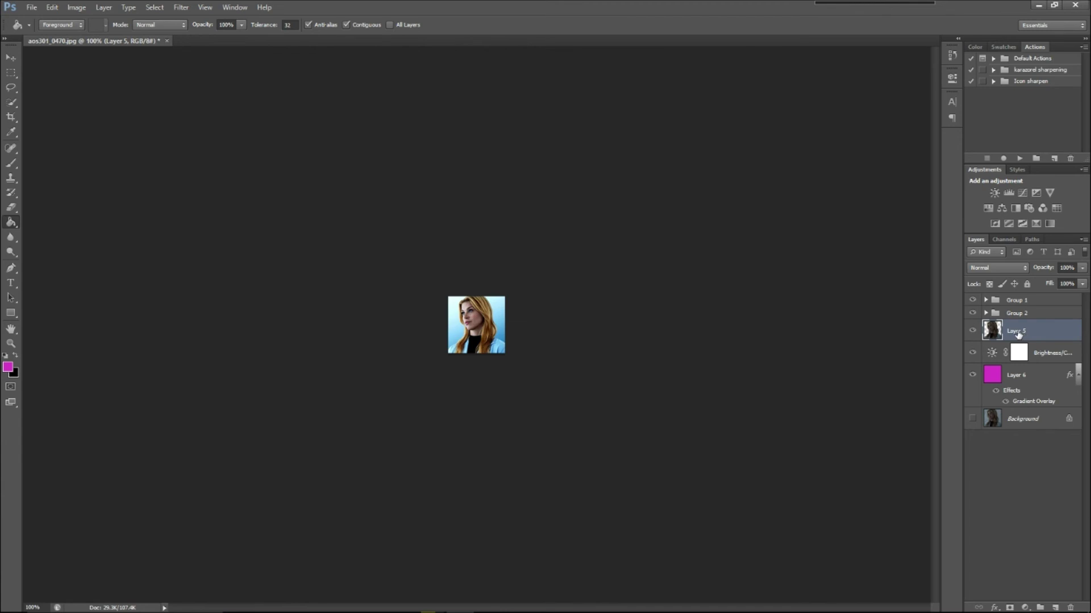
double_click(1016, 333)
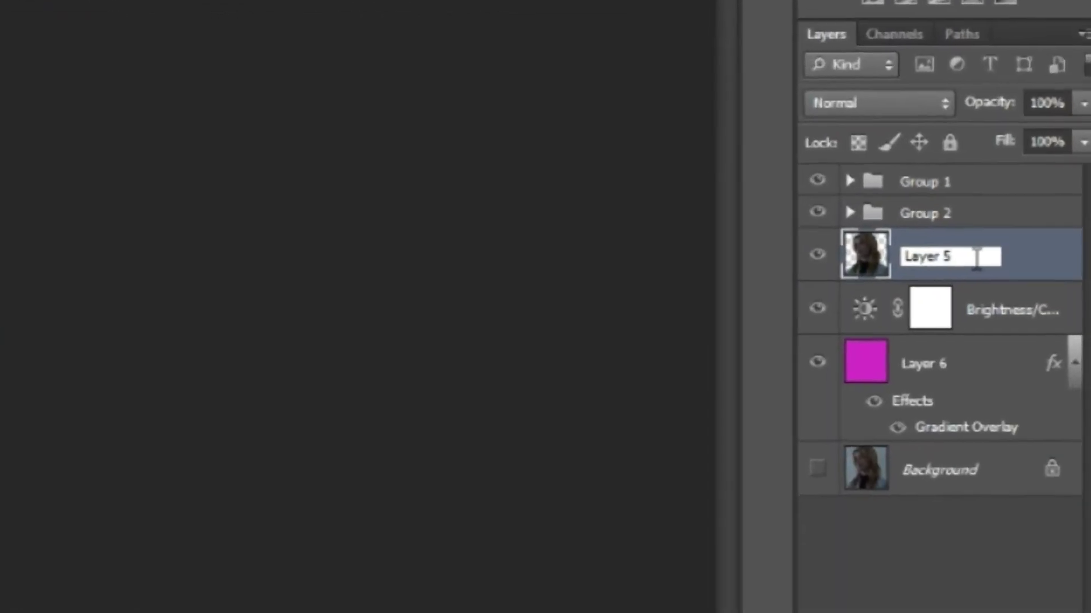
key("BackSpace")
type("1")
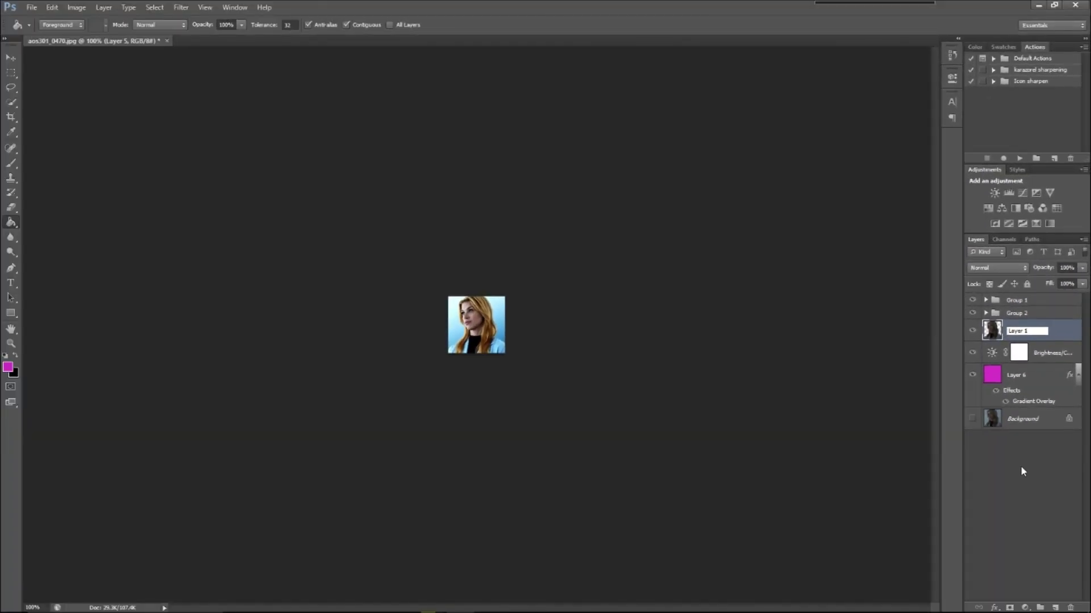
key("Return")
- Run Action 1 of the Icon sharpen set on the cut-out and move Layer 1 copy 2 directly below Layer 1 copy
left_click(994, 82)
left_click(1020, 158)
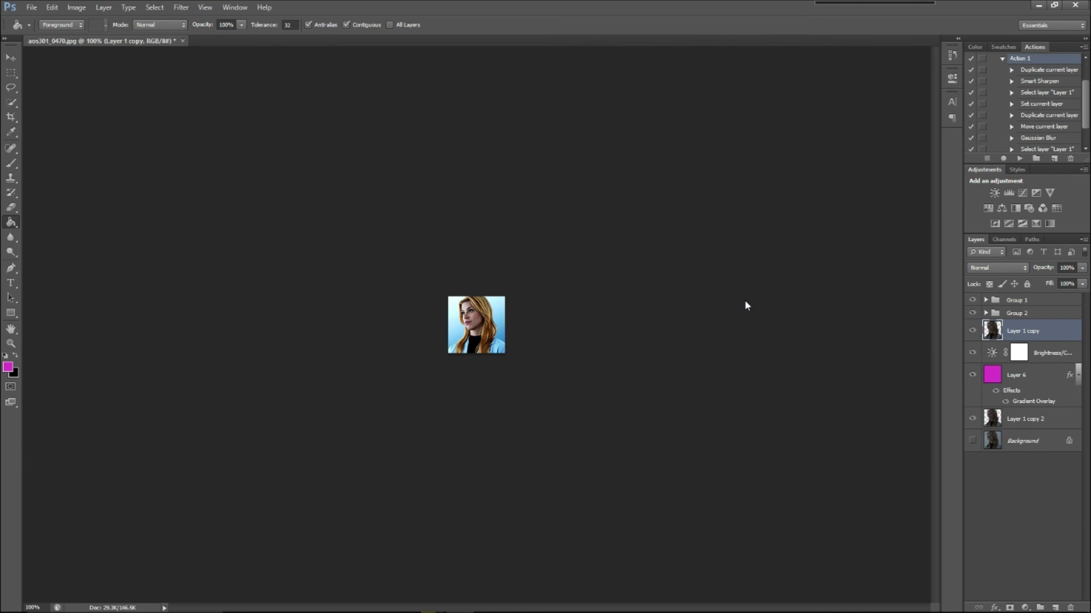
left_click(1028, 422)
mouse_move(1026, 330)
left_mouse_down()
mouse_move(1028, 390)
mouse_move(1030, 349)
mouse_move(1017, 338)
left_mouse_up()
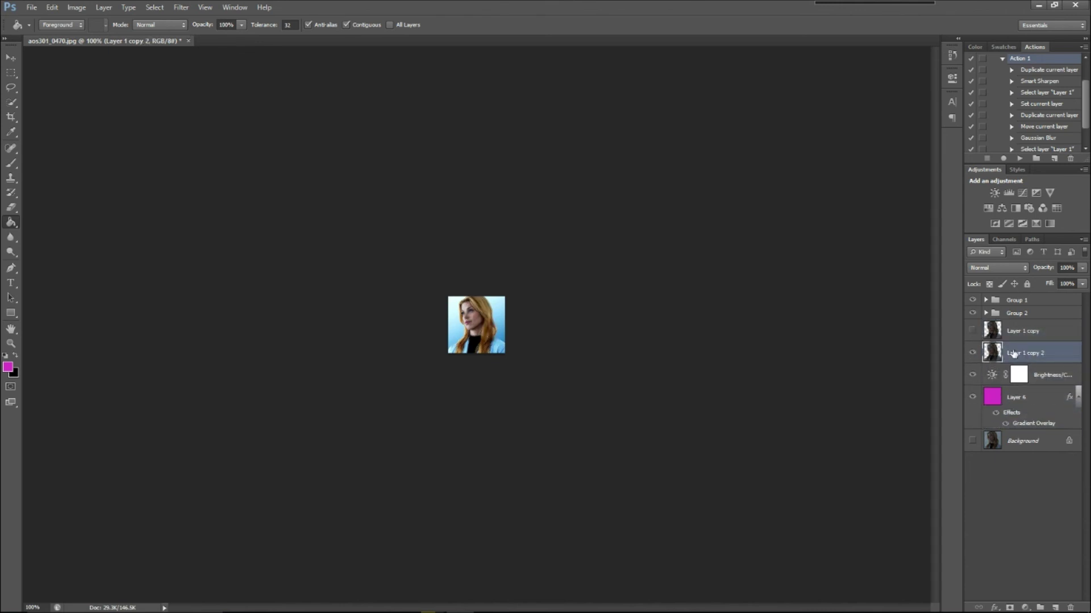
- Erase the sharpened outline around the woman's hair and shoulders on Layer 1 copy with a 7 px eraser at 100% hardness
left_click(12, 345)
left_click_drag(504, 358, 594, 410)
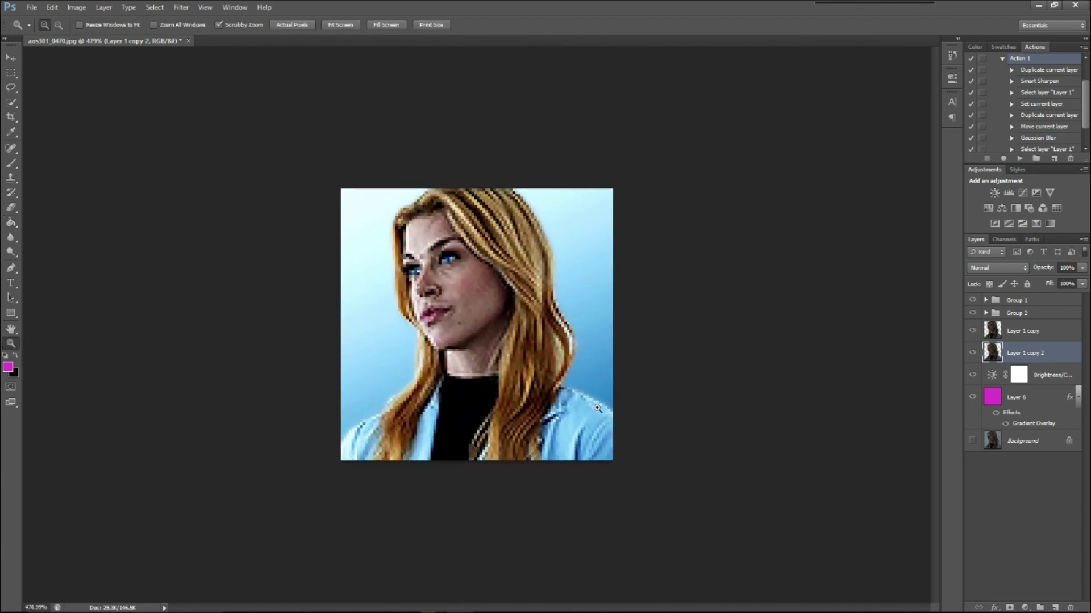
left_click(1026, 333)
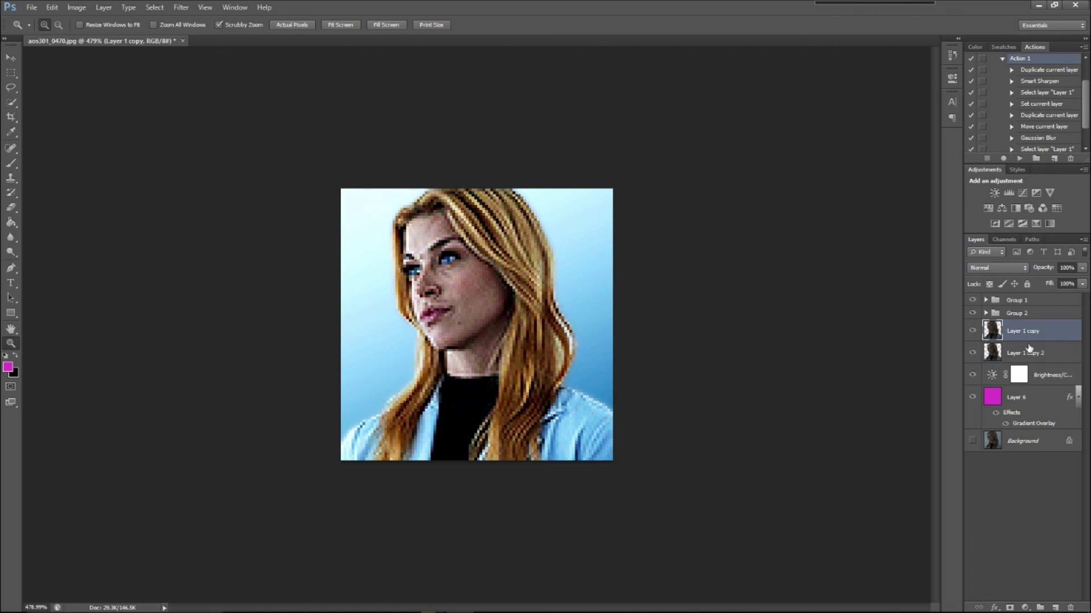
left_click(14, 209)
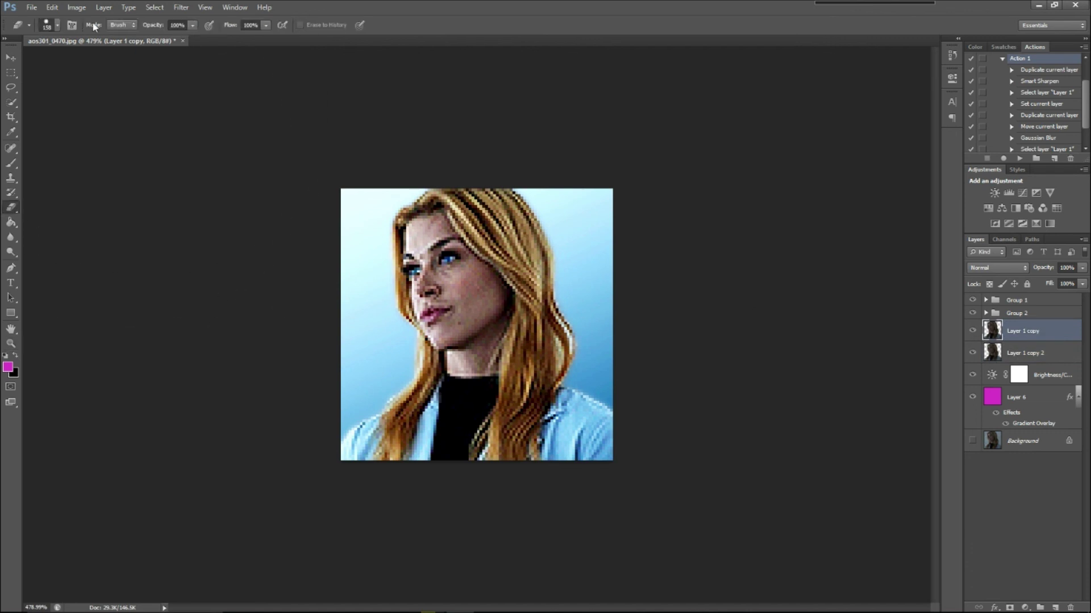
left_click(57, 25)
left_click_drag(18, 56, 26, 56)
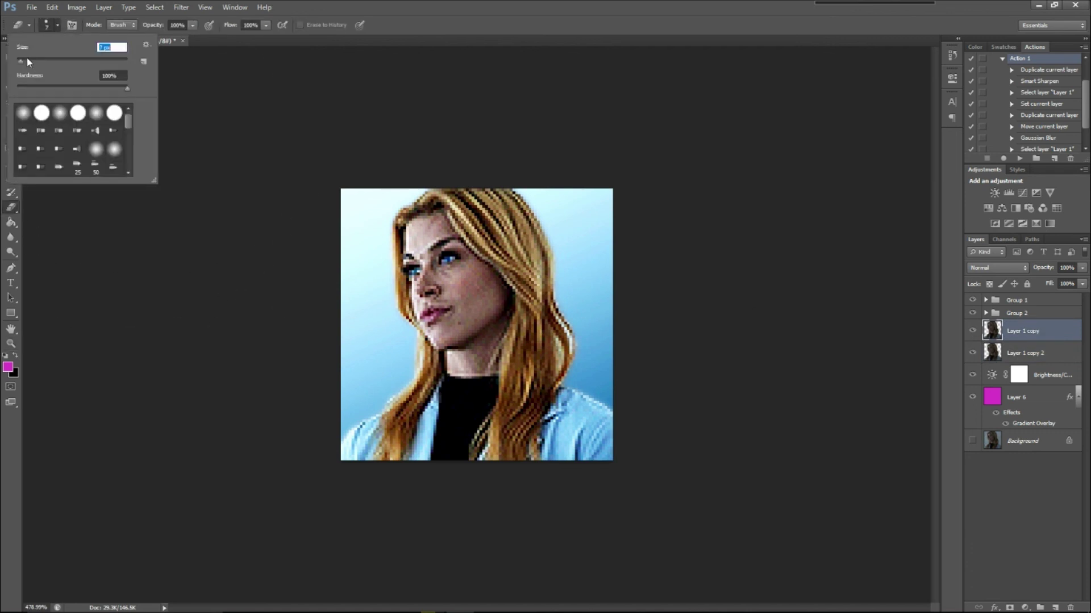
left_click(506, 165)
mouse_move(529, 193)
left_mouse_down()
mouse_move(554, 236)
mouse_move(577, 387)
mouse_move(606, 401)
left_mouse_up()
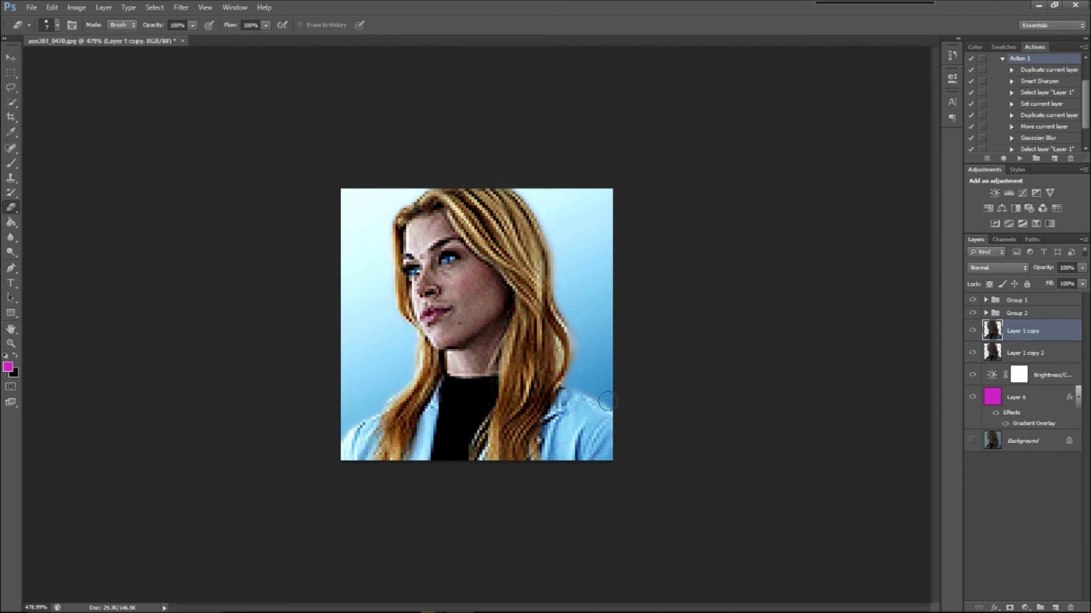
mouse_move(423, 183)
left_mouse_down()
mouse_move(383, 225)
mouse_move(406, 334)
mouse_move(399, 380)
mouse_move(323, 451)
left_mouse_up()
left_click(10, 343)
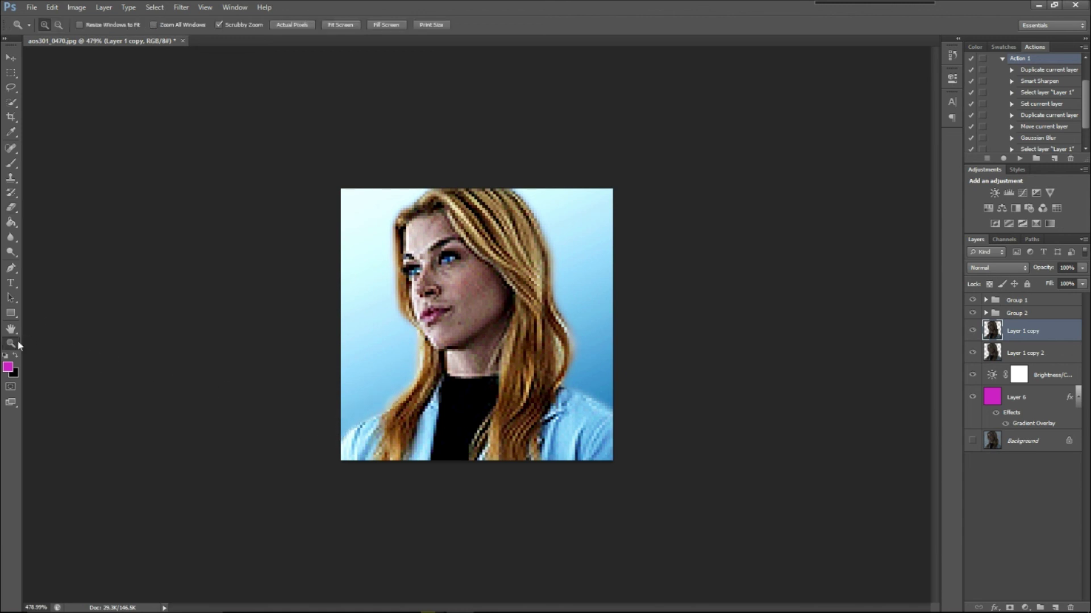
left_click(290, 25)
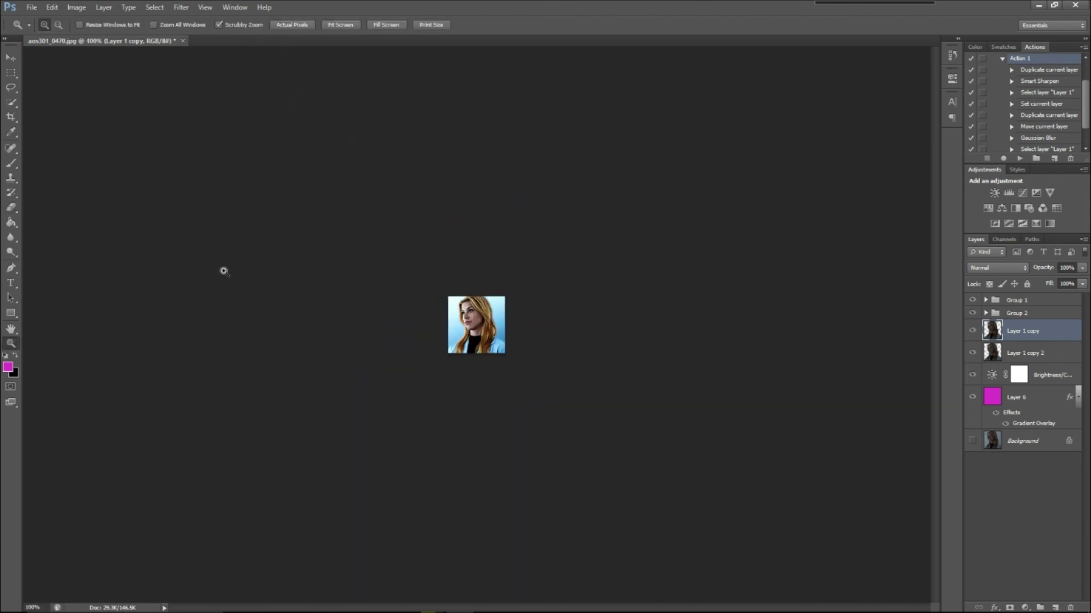